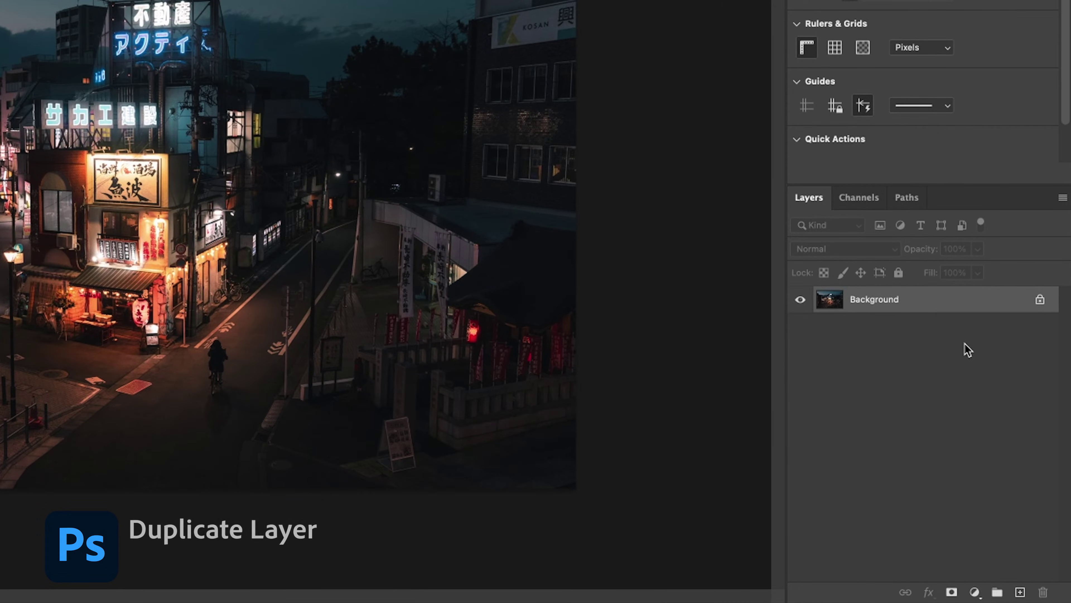
Step: Duplicate the night street photo's Background layer
{"action": "key", "text": "super+j"}
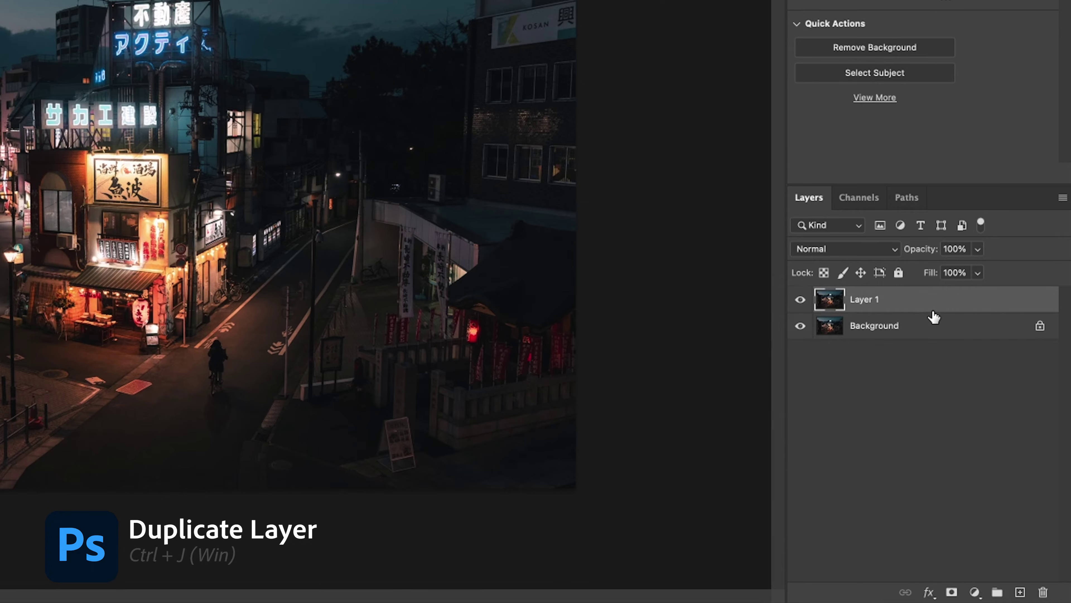
{"action": "key", "text": "super+z"}
{"action": "left_click_drag", "start_coordinate": [932, 311], "coordinate": [1021, 593]}
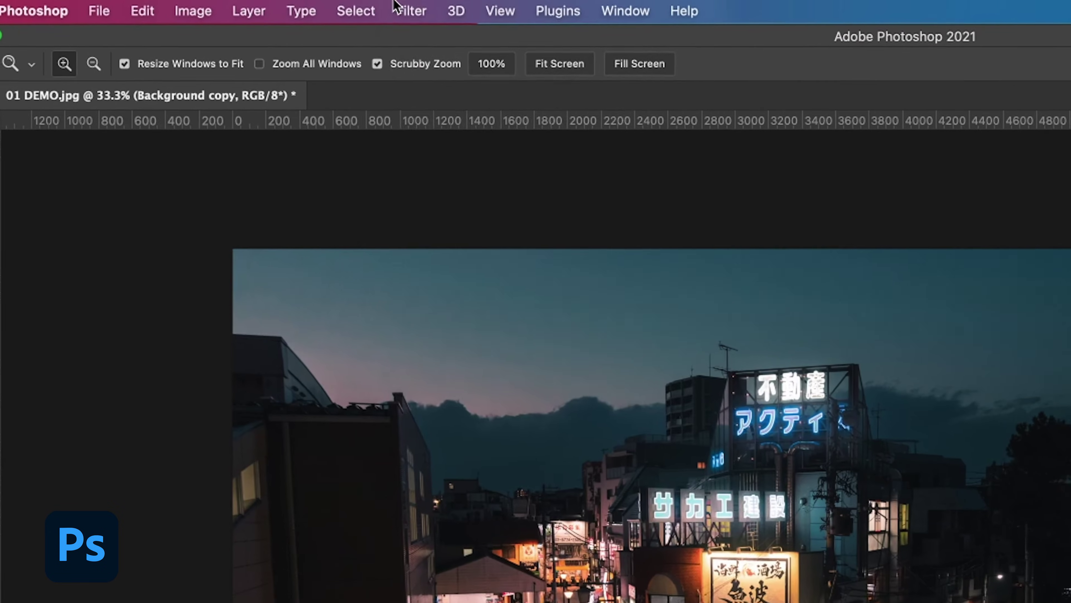
Step: Apply a Gaussian Blur with a 7.0-pixel radius to the Background copy
{"action": "left_click", "coordinate": [261, 7]}
{"action": "mouse_move", "coordinate": [341, 149]}
{"action": "mouse_move", "coordinate": [626, 277]}
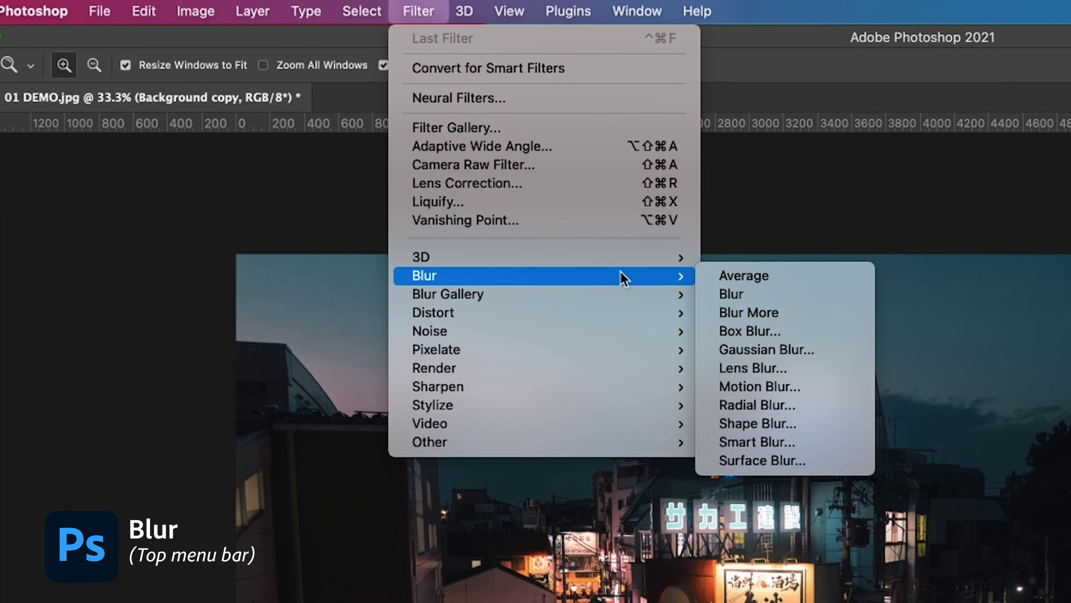
{"action": "left_click", "coordinate": [834, 353]}
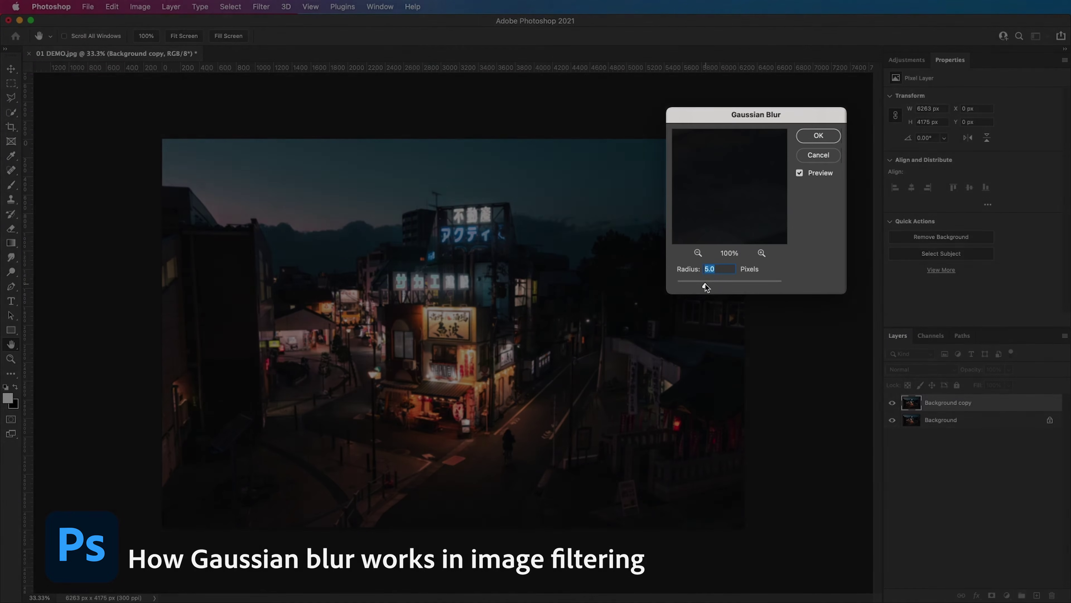
{"action": "mouse_move", "coordinate": [707, 288]}
{"action": "left_mouse_down"}
{"action": "mouse_move", "coordinate": [673, 289]}
{"action": "mouse_move", "coordinate": [691, 287]}
{"action": "left_mouse_up"}
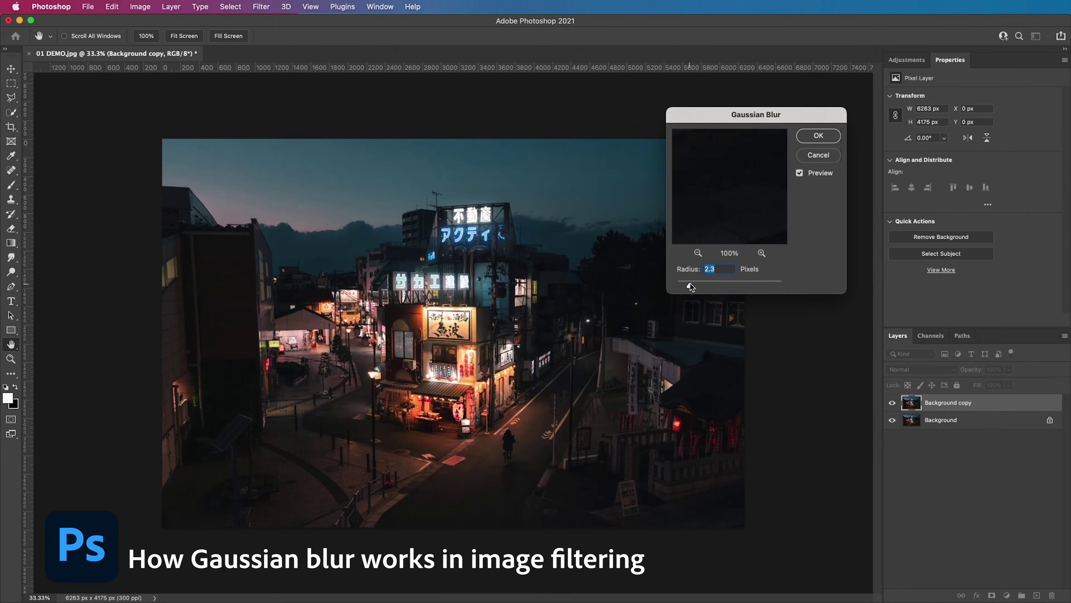
{"action": "left_click", "coordinate": [708, 285]}
{"action": "left_click_drag", "start_coordinate": [692, 287], "coordinate": [711, 286]}
{"action": "left_click", "coordinate": [817, 137]}
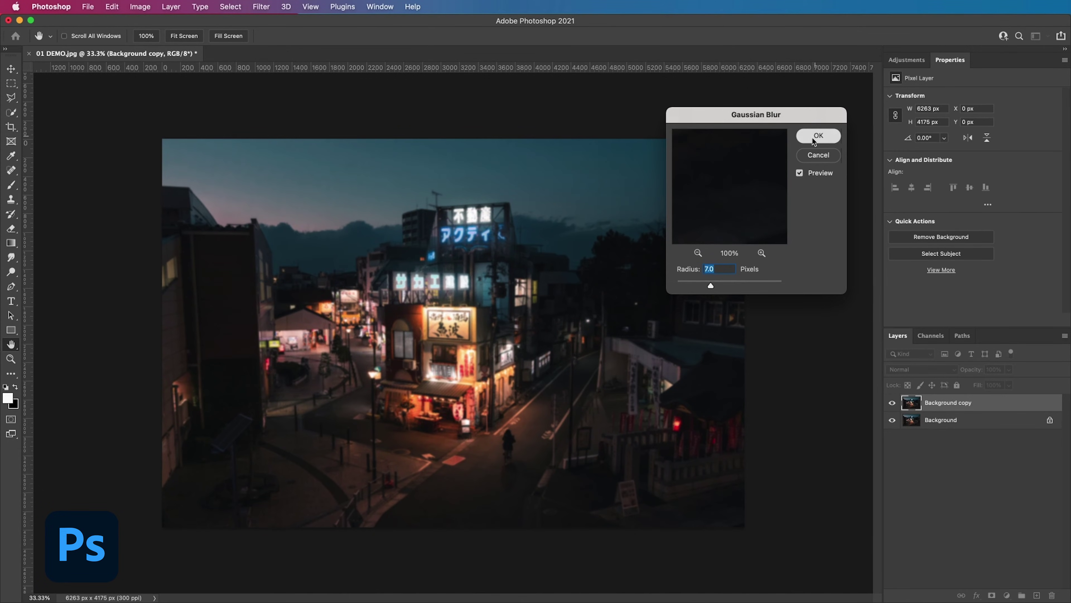
{"action": "key", "text": "z"}
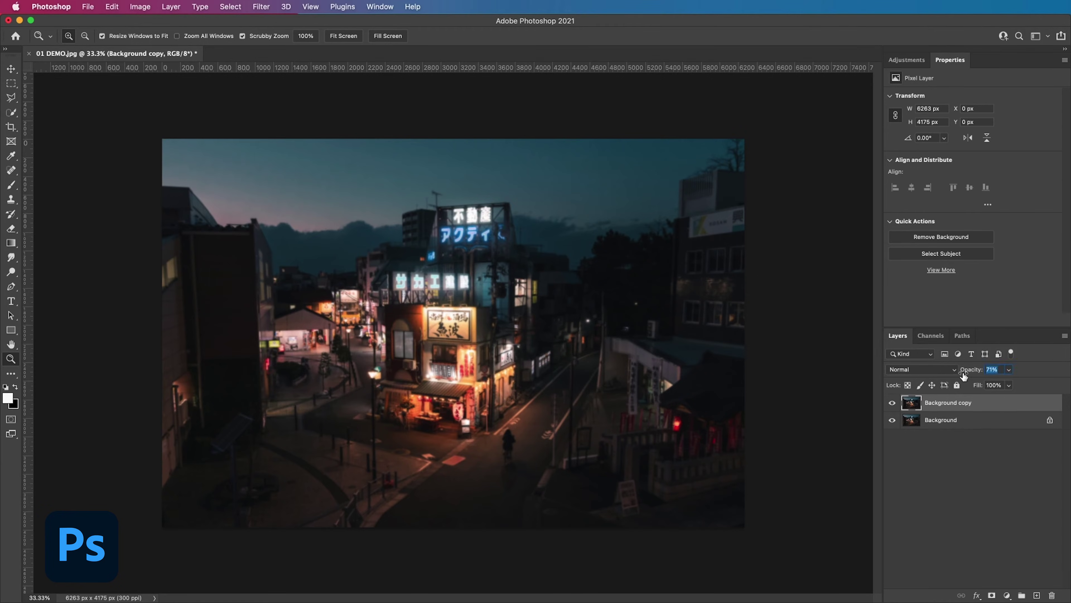
Step: Set the blurred copy to 30% opacity, add a layer mask, and ready a black brush
{"action": "left_click_drag", "start_coordinate": [964, 375], "coordinate": [954, 375]}
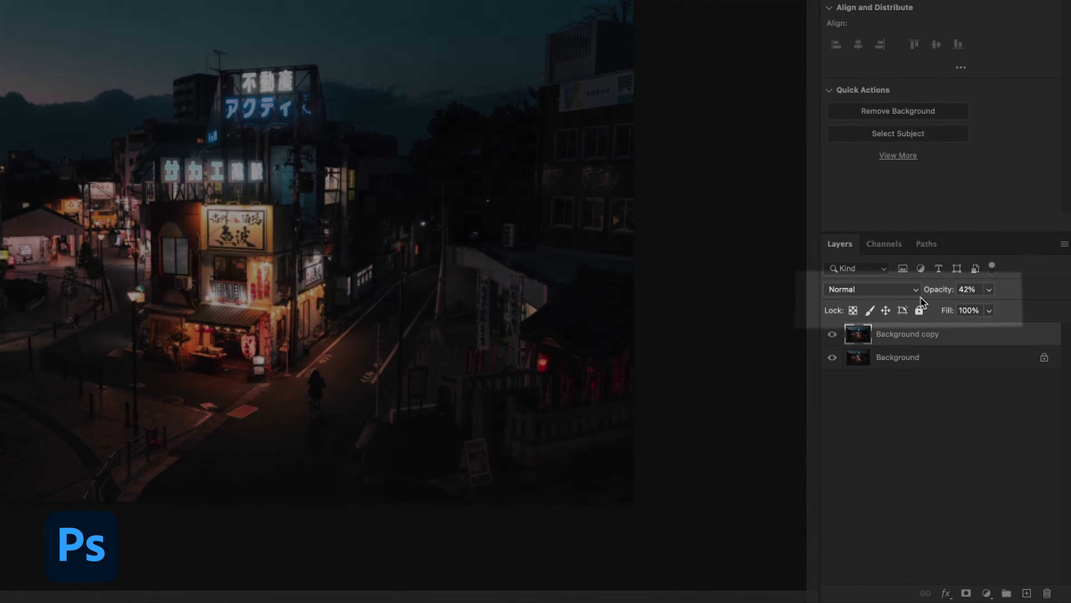
{"action": "key", "text": "3"}
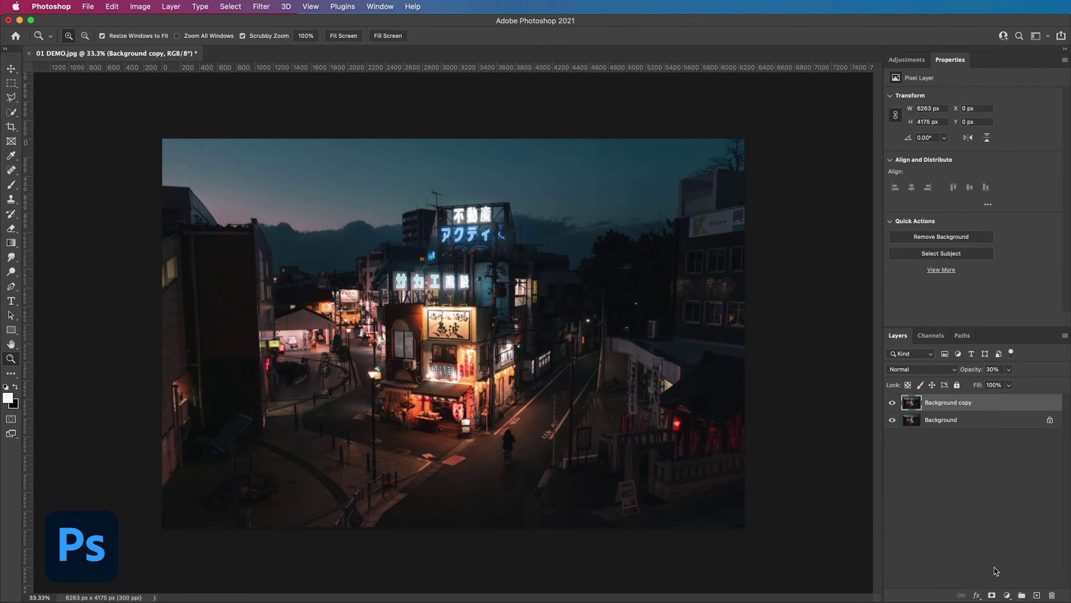
{"action": "left_click", "coordinate": [993, 595]}
{"action": "key", "text": "b"}
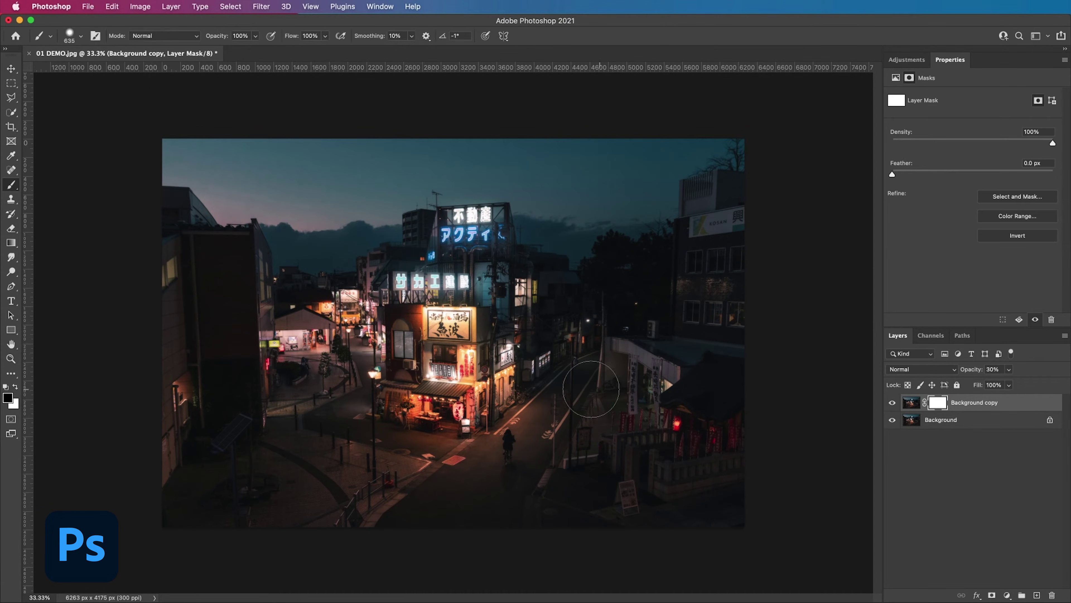
{"action": "key", "text": "x"}
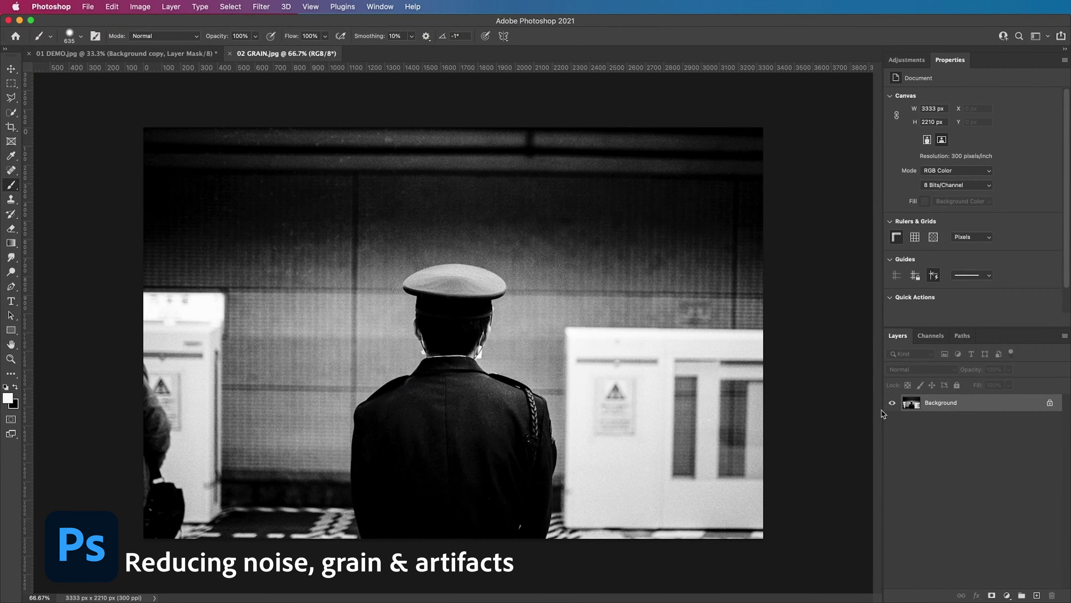
Step: Zoom the grainy photo to 200% and pan around the hat to inspect the grain
{"action": "key", "text": "z"}
{"action": "left_click", "coordinate": [560, 268]}
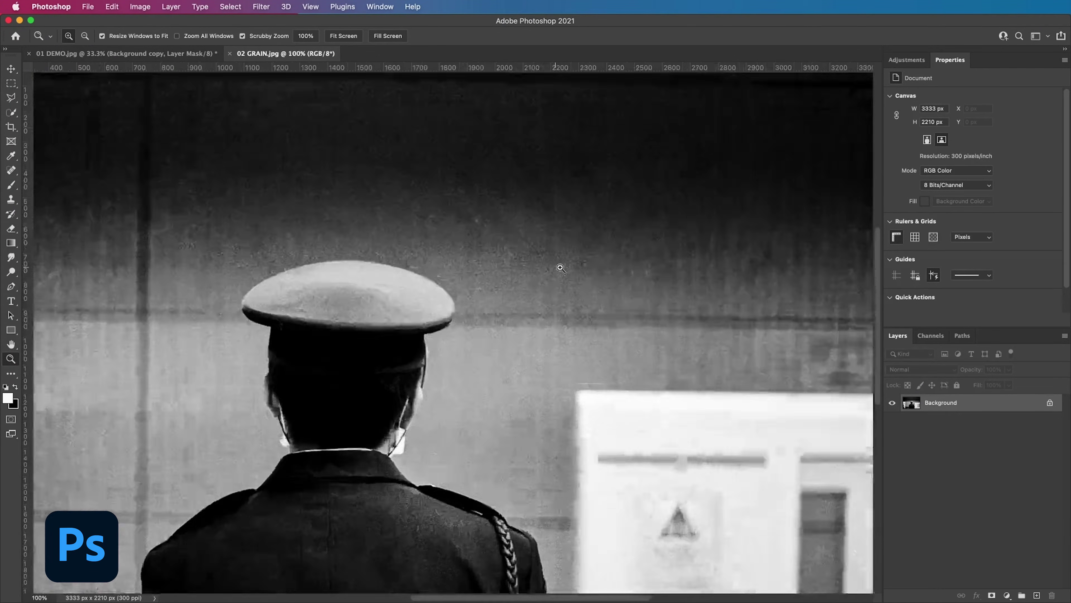
{"action": "left_click", "coordinate": [560, 267]}
{"action": "scroll", "coordinate": [583, 284], "scroll_direction": "right", "scroll_amount": 10}
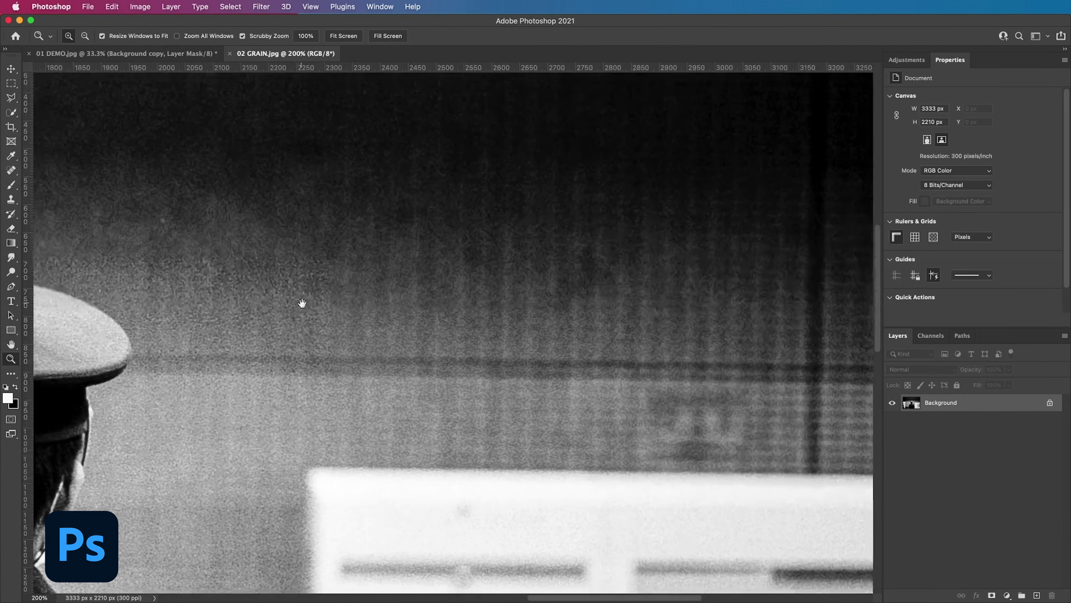
{"action": "left_click_drag", "start_coordinate": [306, 332], "coordinate": [654, 331]}
{"action": "left_click_drag", "start_coordinate": [298, 274], "coordinate": [629, 232]}
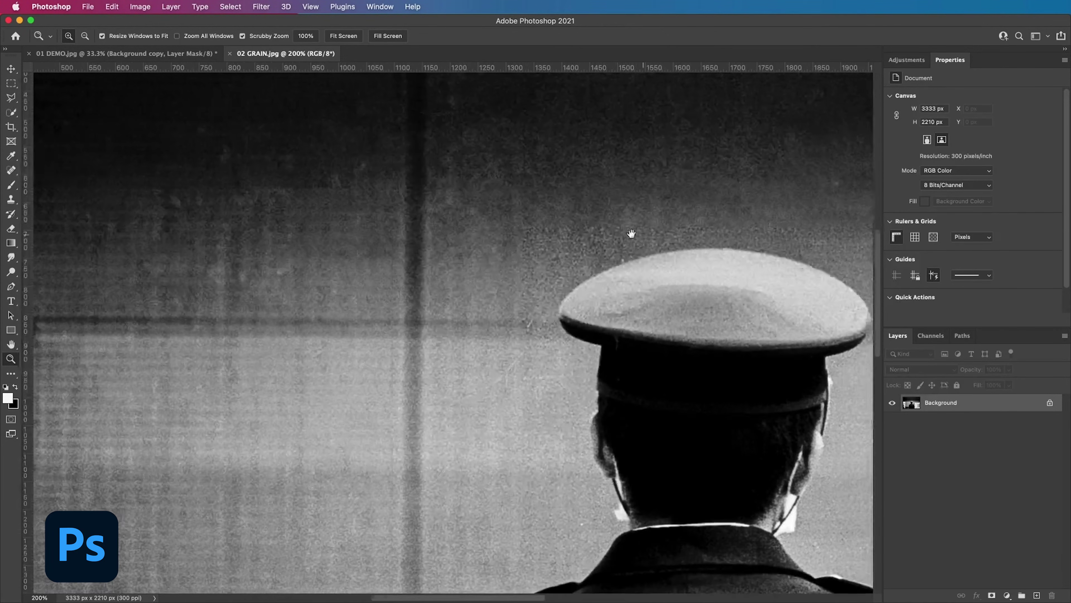
Step: Fit the photo on screen and duplicate its Background layer as Layer 1
{"action": "right_click", "coordinate": [673, 285]}
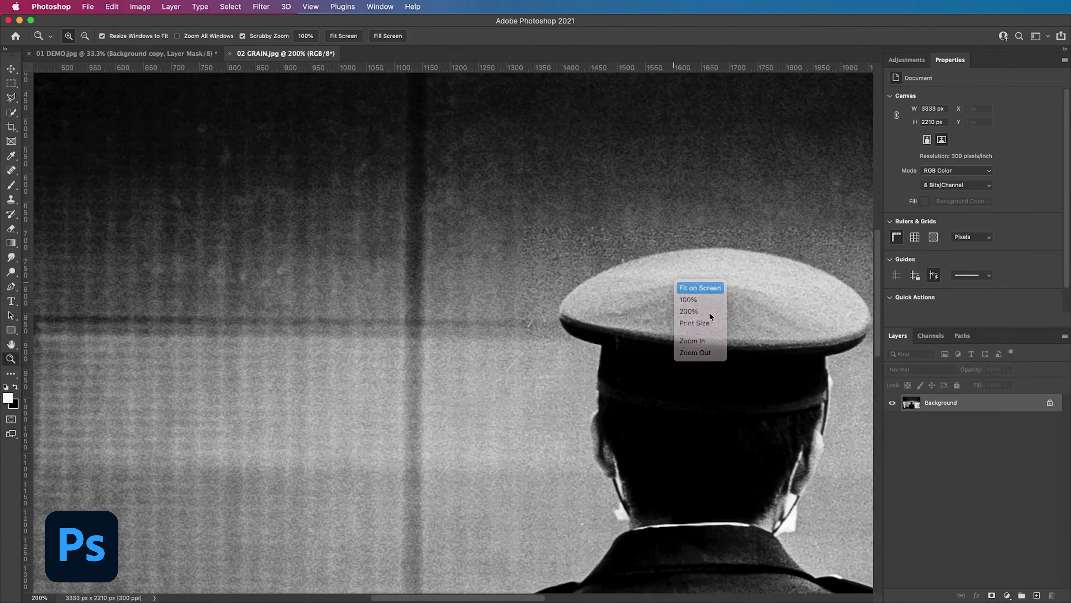
{"action": "left_click", "coordinate": [688, 291]}
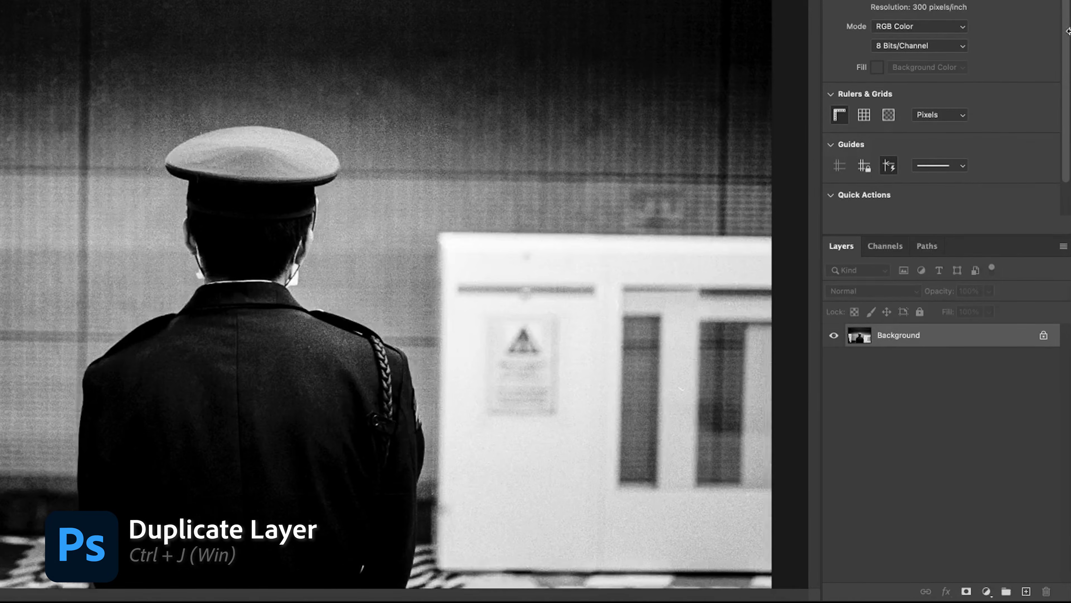
{"action": "key", "text": "ctrl+j"}
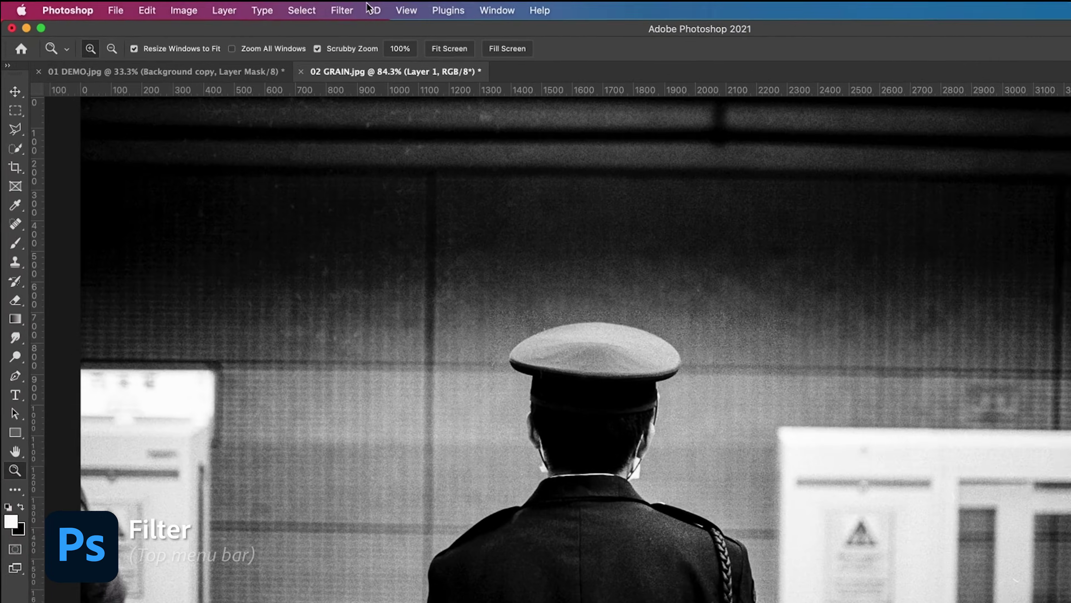
Step: Give Layer 1 a 5.6-pixel Gaussian Blur and lower its opacity to 72%
{"action": "left_click", "coordinate": [263, 8]}
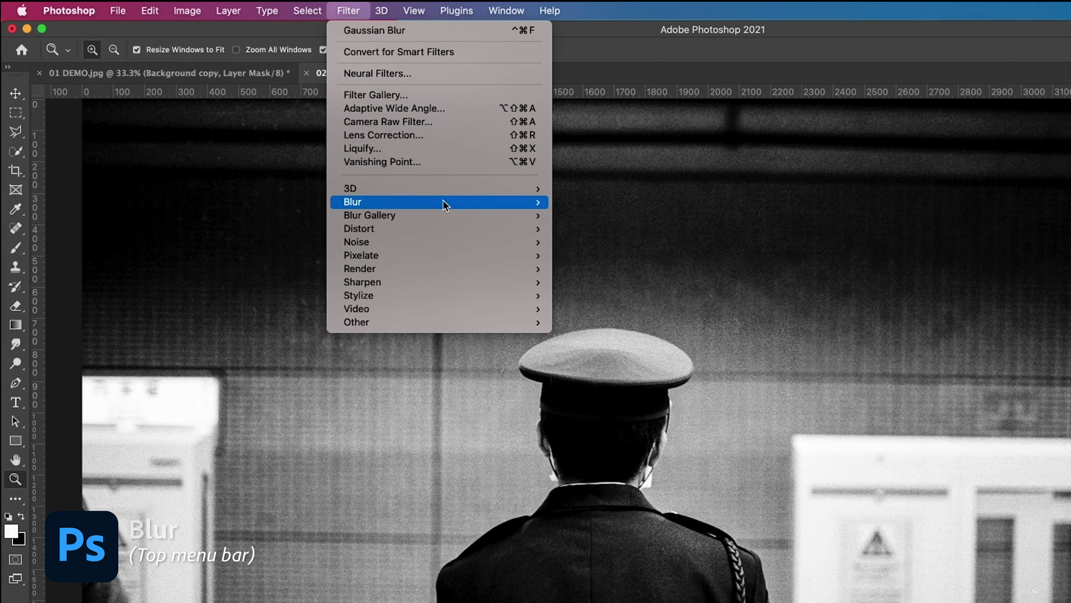
{"action": "mouse_move", "coordinate": [444, 204]}
{"action": "left_click", "coordinate": [591, 250]}
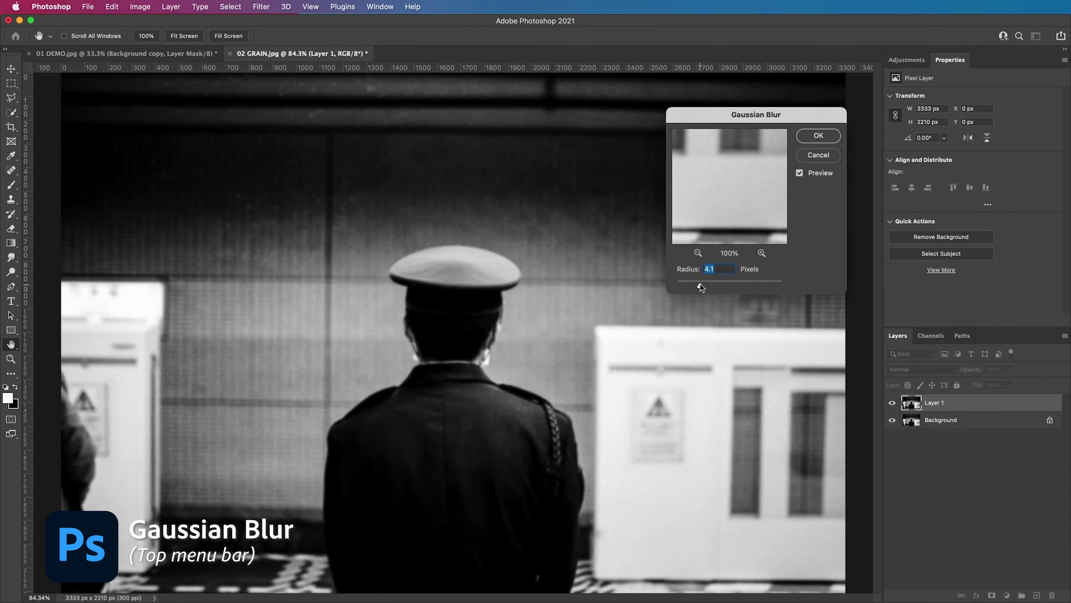
{"action": "left_click_drag", "start_coordinate": [705, 287], "coordinate": [708, 288]}
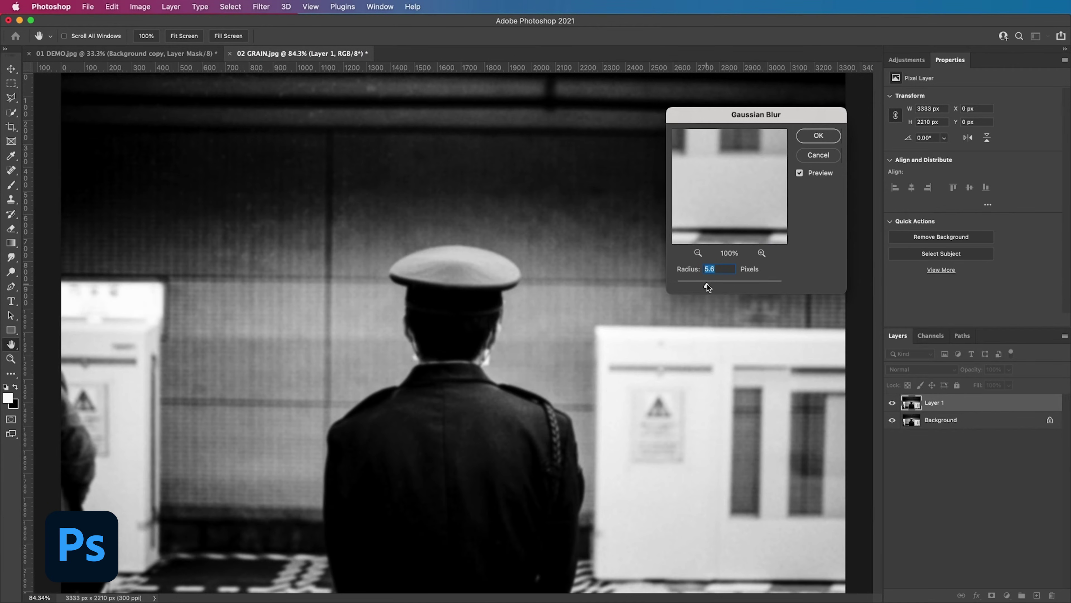
{"action": "left_click", "coordinate": [814, 139]}
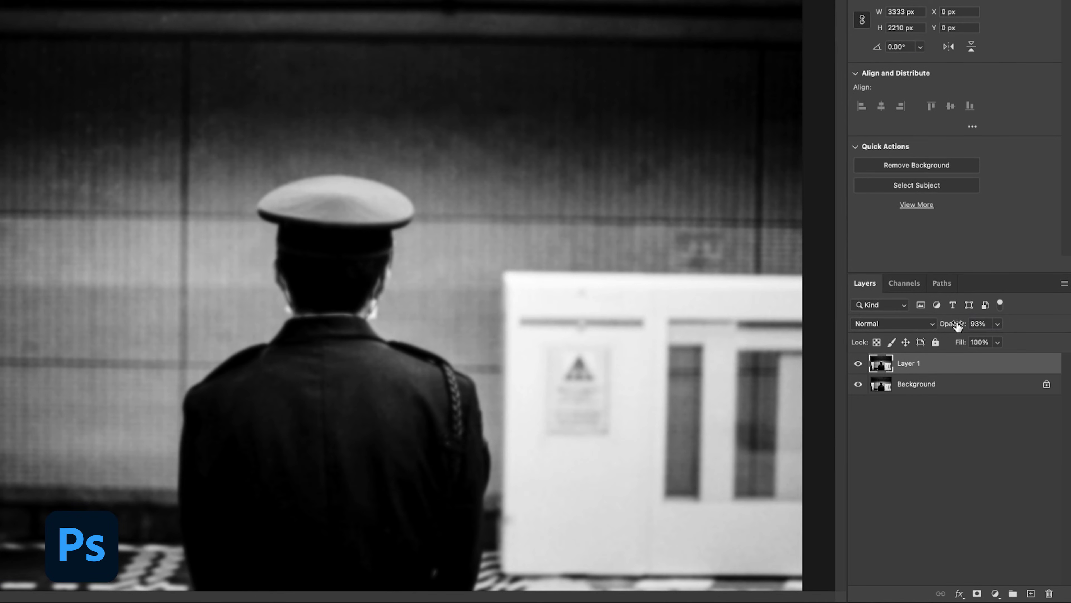
{"action": "left_click_drag", "start_coordinate": [957, 325], "coordinate": [942, 332]}
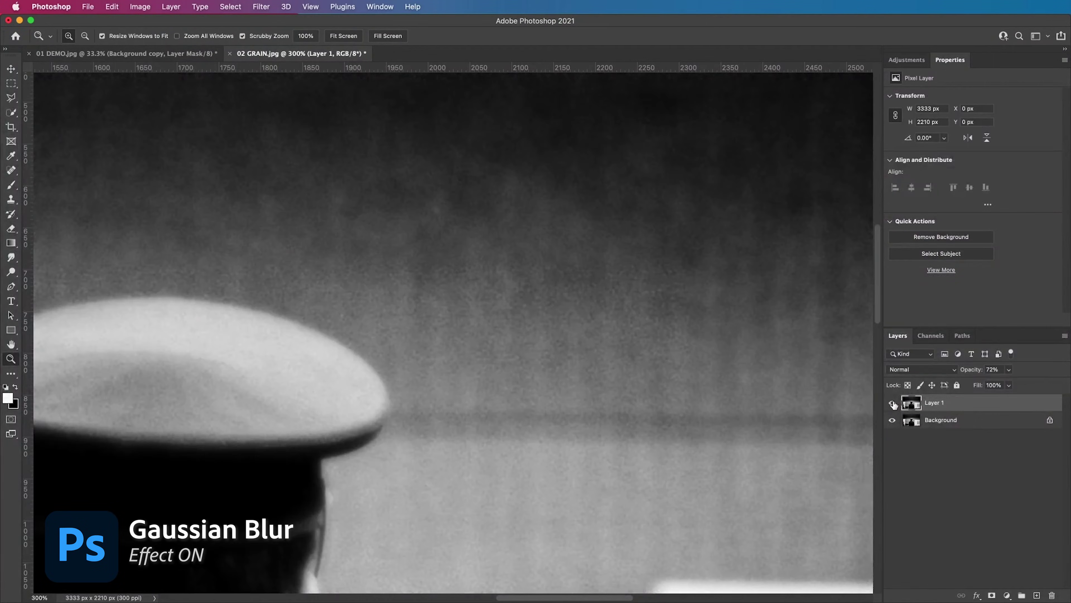
Step: Toggle the blurred layer off and on to compare the grain, then fit on screen
{"action": "left_click", "coordinate": [893, 403]}
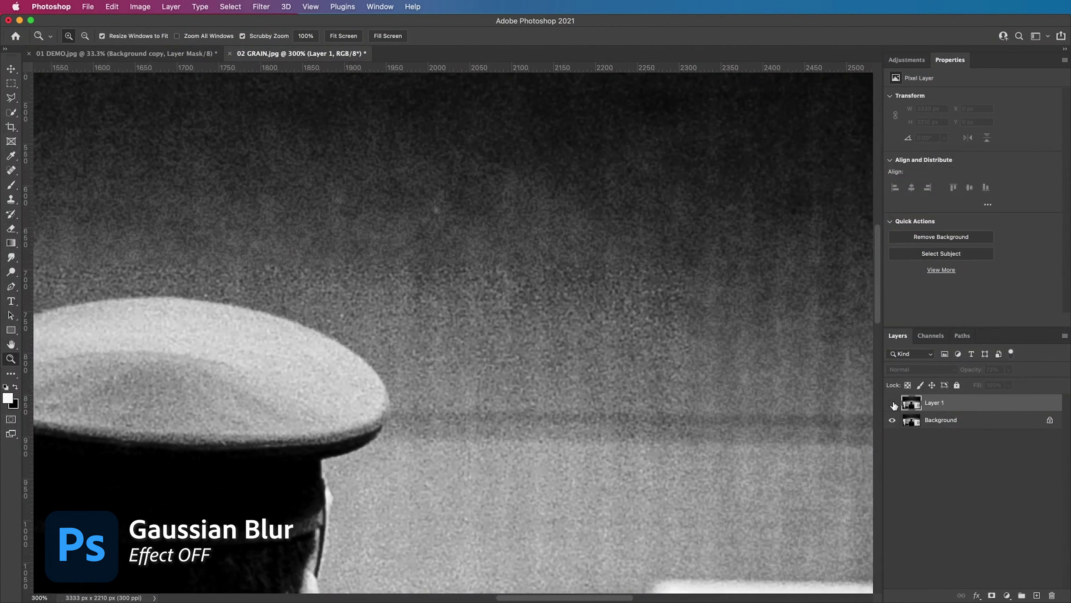
{"action": "left_click", "coordinate": [893, 404]}
{"action": "right_click", "coordinate": [439, 323]}
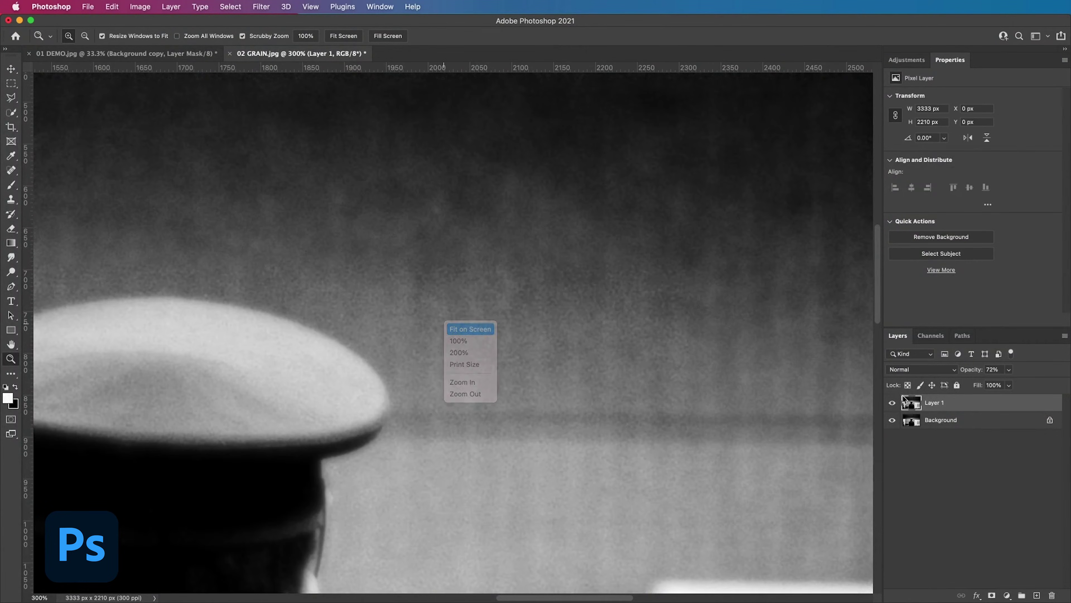
{"action": "left_click", "coordinate": [460, 327]}
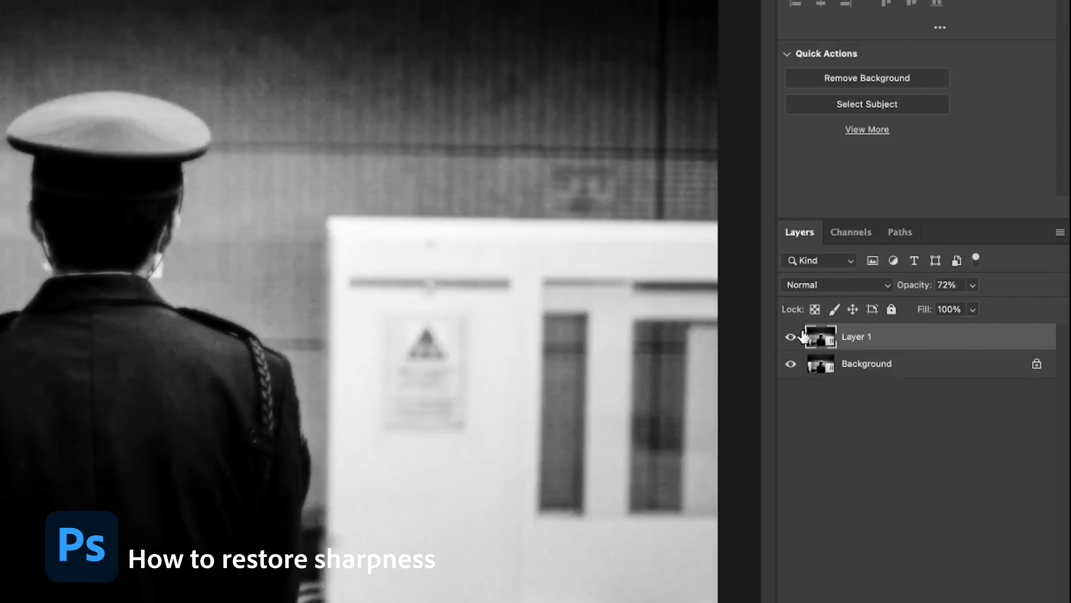
Step: Hide Layer 1 and use Select Subject on the Background layer to select the uniformed officer
{"action": "left_click", "coordinate": [791, 337]}
{"action": "left_click", "coordinate": [811, 359]}
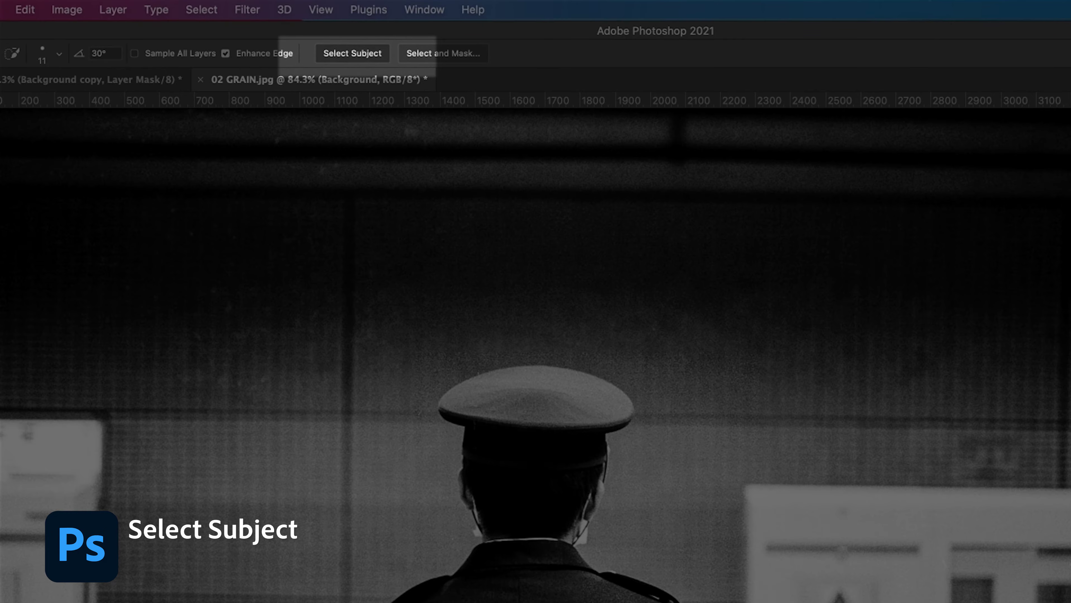
{"action": "left_click", "coordinate": [352, 53]}
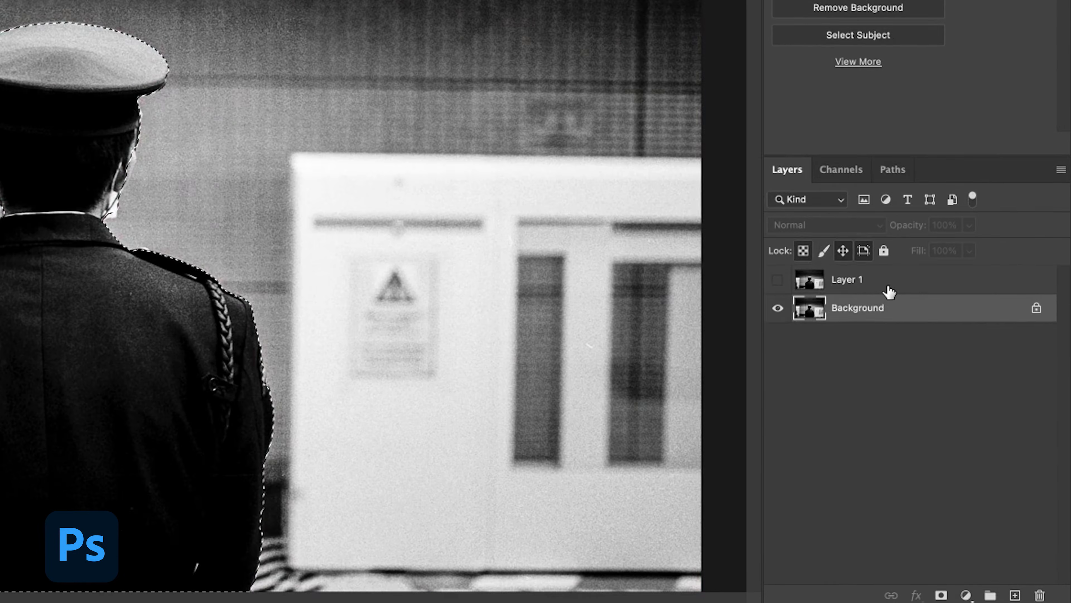
Step: Show Layer 1 and mask it from the subject selection, inverted so the officer stays sharp
{"action": "left_click", "coordinate": [914, 406]}
{"action": "left_click", "coordinate": [778, 279]}
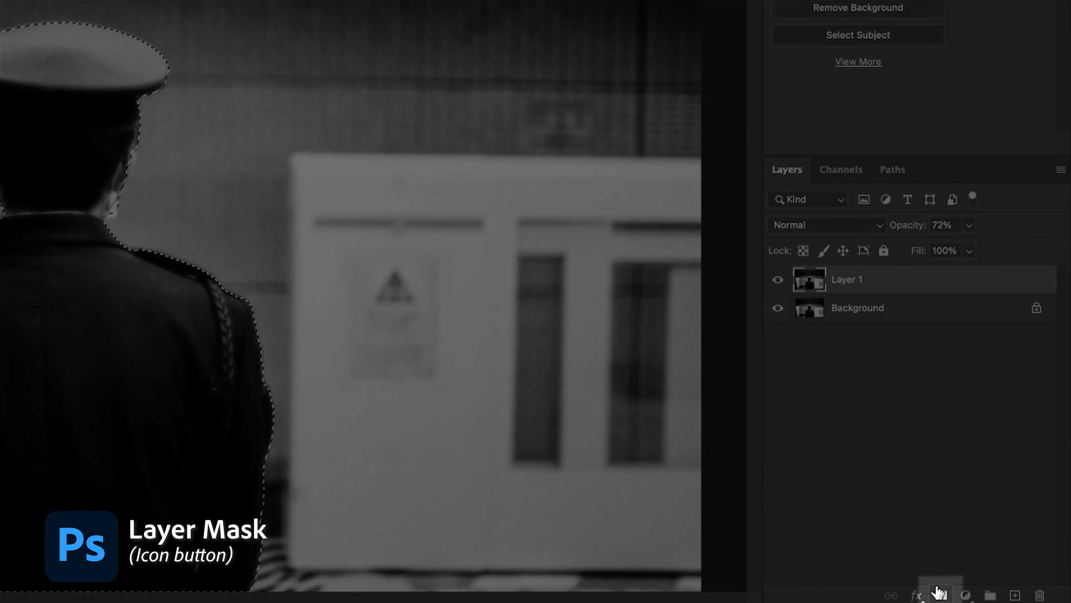
{"action": "left_click", "coordinate": [941, 595]}
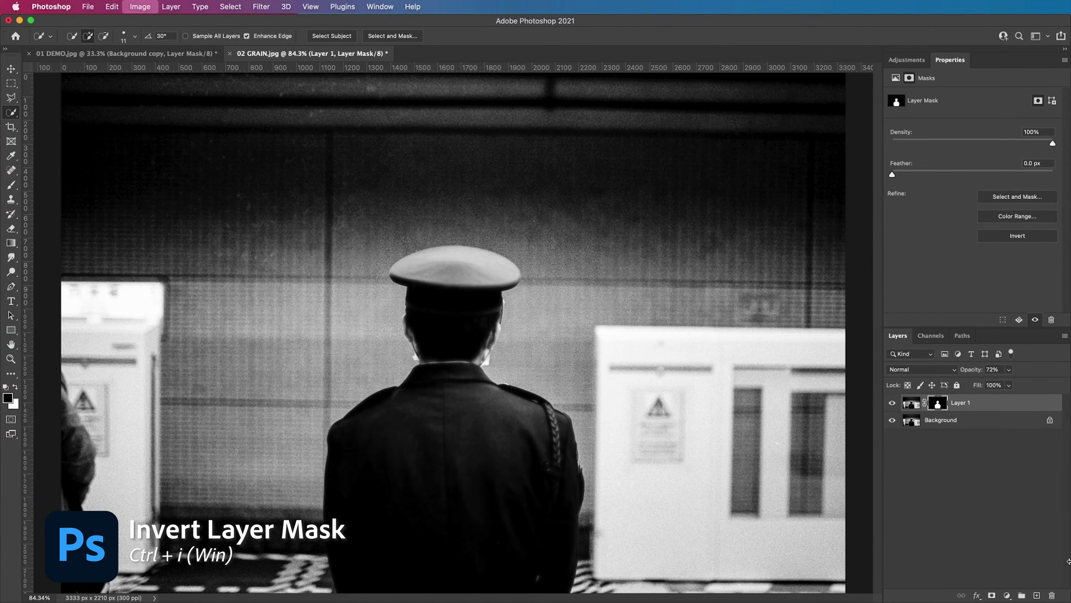
{"action": "key", "text": "super+i"}
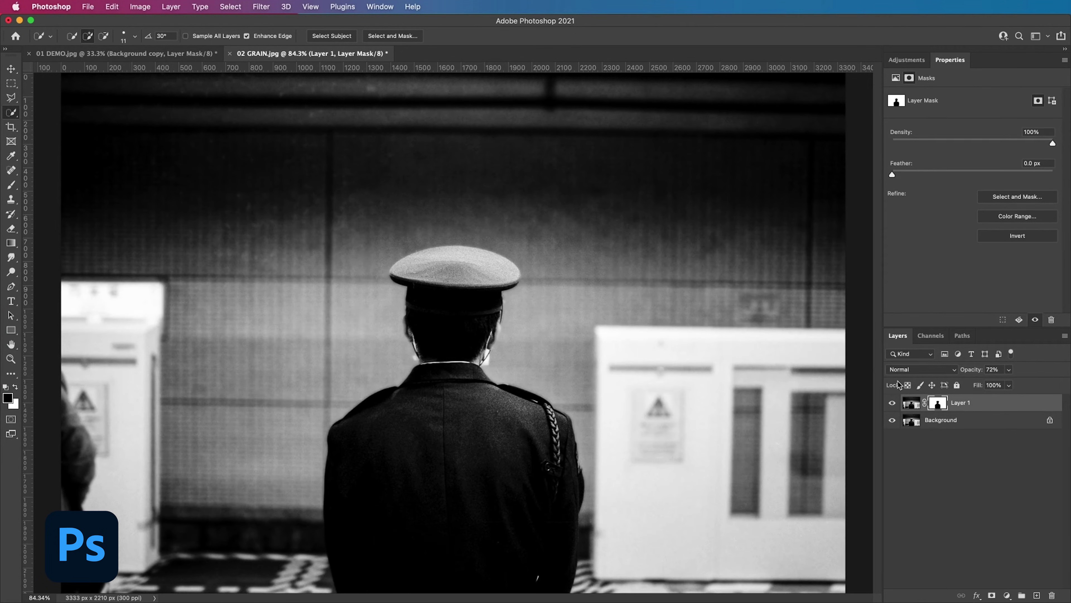
{"action": "key", "text": "z"}
{"action": "mouse_move", "coordinate": [533, 260]}
{"action": "left_mouse_down"}
{"action": "mouse_move", "coordinate": [550, 260]}
{"action": "mouse_move", "coordinate": [332, 354]}
{"action": "left_mouse_up"}
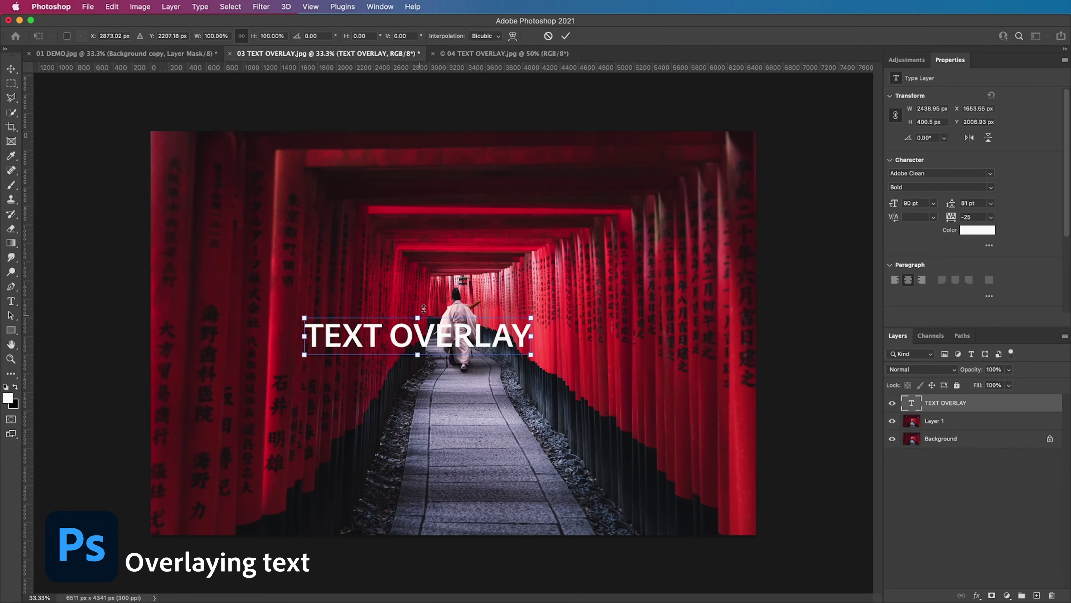
Step: Enlarge the TEXT OVERLAY text and reposition it on the photo
{"action": "left_click_drag", "start_coordinate": [424, 309], "coordinate": [421, 297]}
{"action": "key", "text": "Return"}
{"action": "left_click_drag", "start_coordinate": [498, 321], "coordinate": [527, 338]}
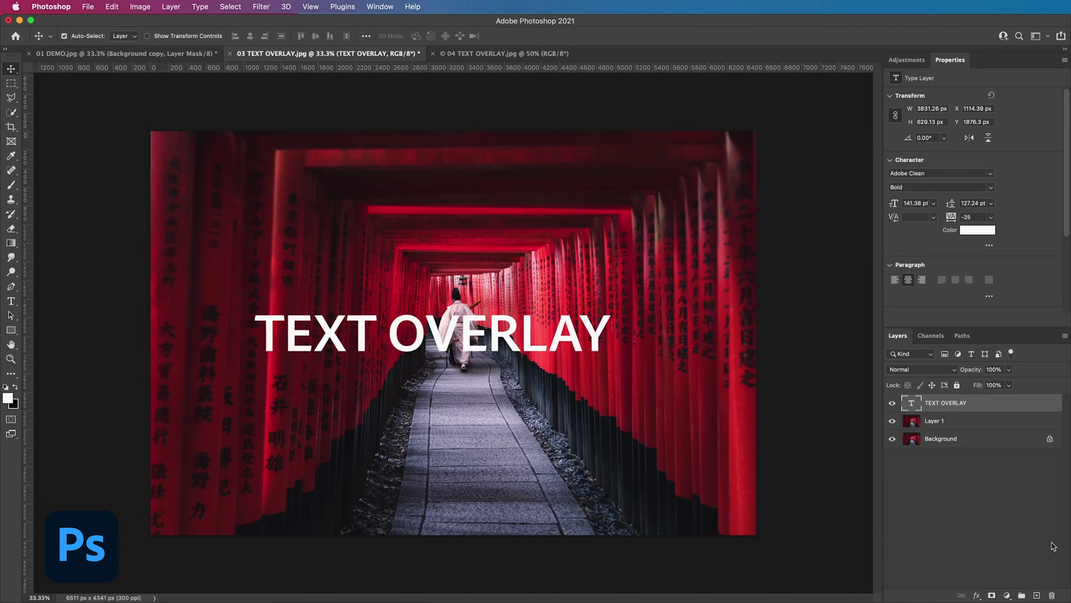
Step: Apply a Gaussian Blur to the torii photo layer and compare it before and after
{"action": "left_click", "coordinate": [974, 422]}
{"action": "left_click", "coordinate": [261, 7]}
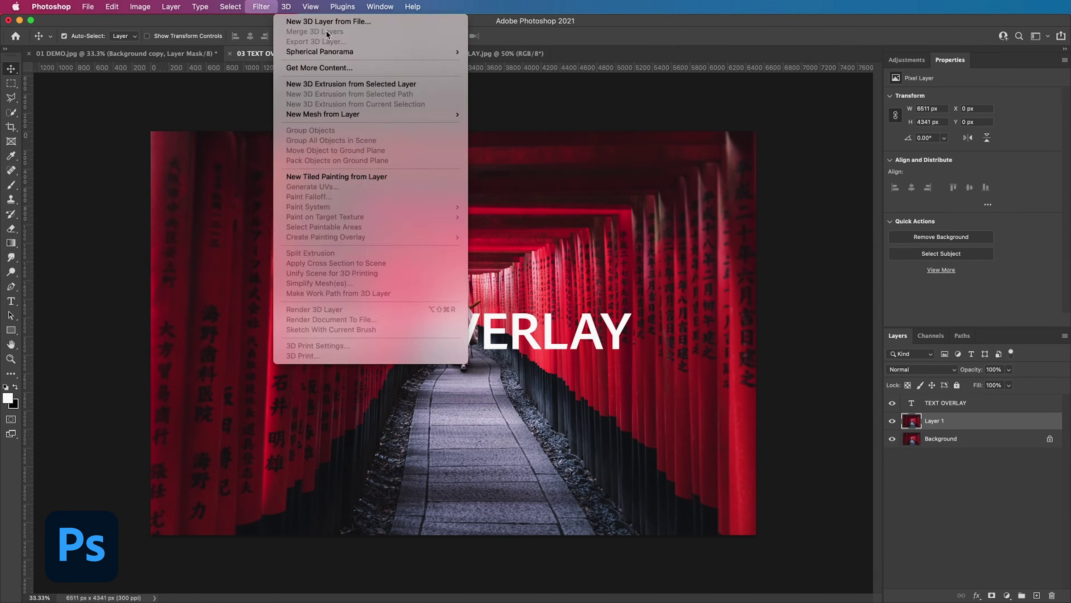
{"action": "mouse_move", "coordinate": [270, 151]}
{"action": "left_click", "coordinate": [456, 189]}
{"action": "key", "text": "Return"}
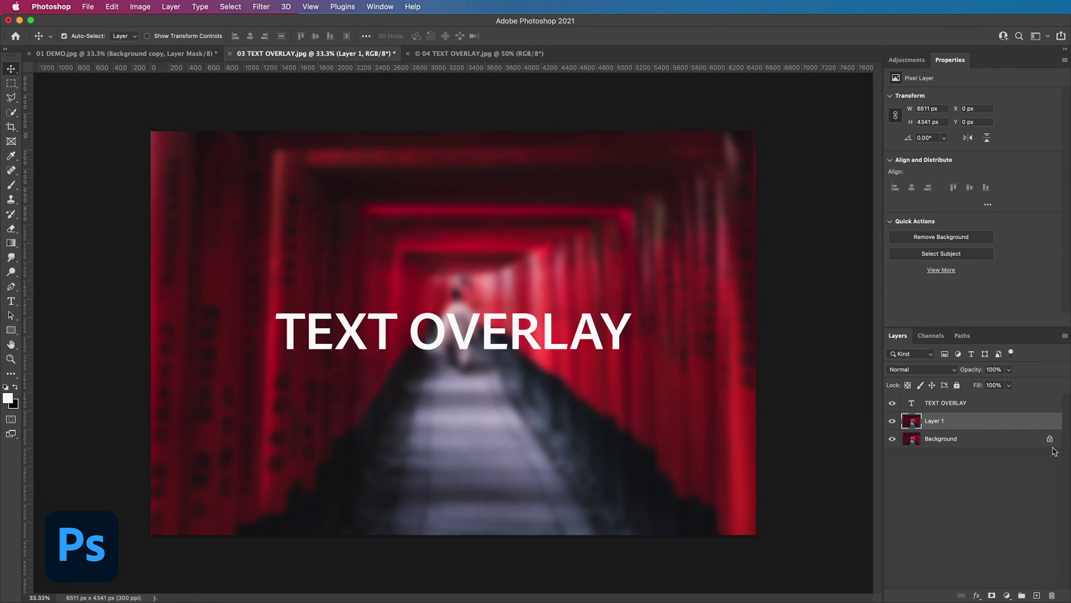
{"action": "left_click", "coordinate": [893, 422]}
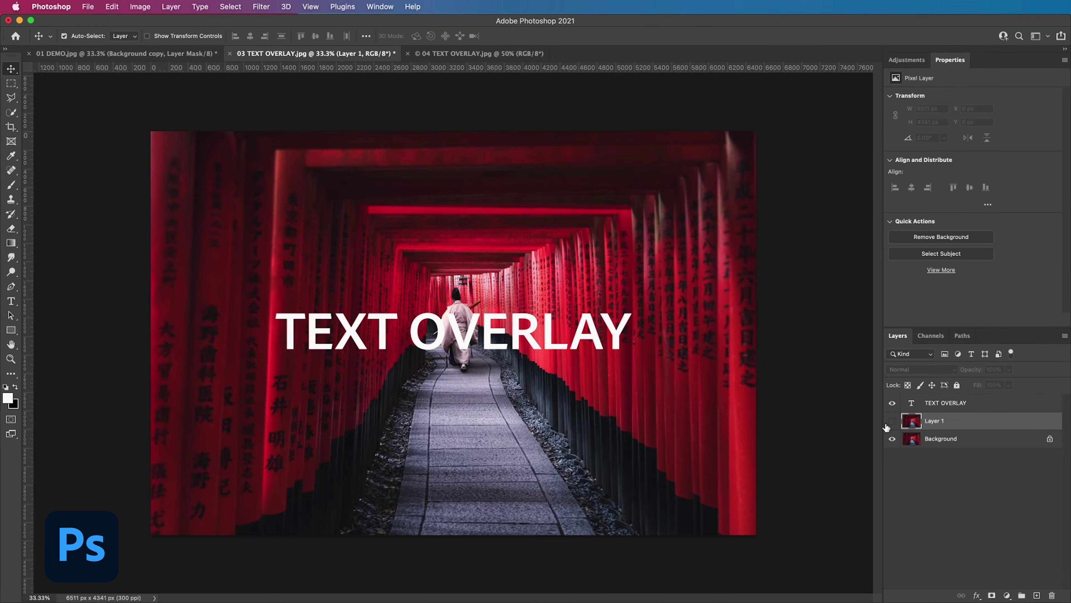
{"action": "left_click", "coordinate": [891, 421]}
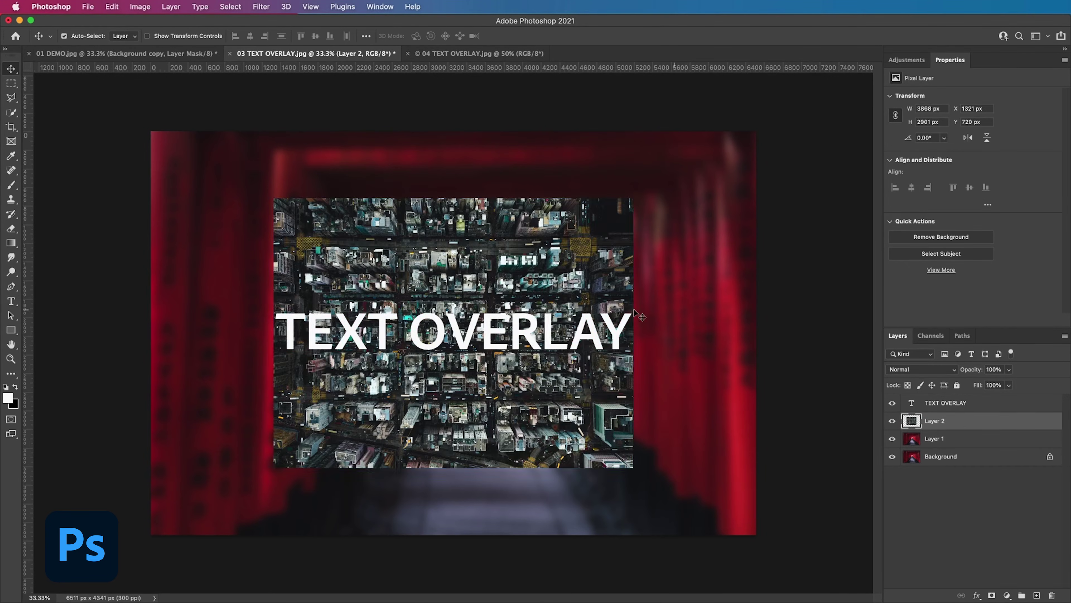
Step: Scale up the pasted city photo, duplicate it, and heavily Gaussian-blur the copy
{"action": "left_click_drag", "start_coordinate": [453, 196], "coordinate": [462, 104]}
{"action": "key", "text": "Return"}
{"action": "key", "text": "ctrl+j"}
{"action": "left_click", "coordinate": [261, 6]}
{"action": "mouse_move", "coordinate": [278, 145]}
{"action": "left_click", "coordinate": [438, 191]}
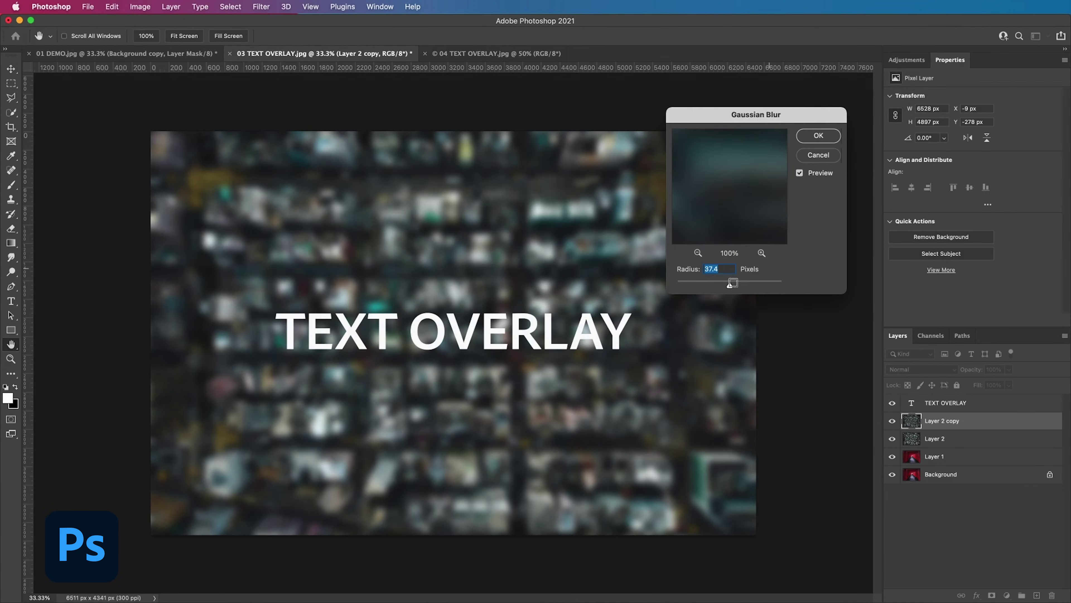
{"action": "left_click_drag", "start_coordinate": [728, 287], "coordinate": [732, 286]}
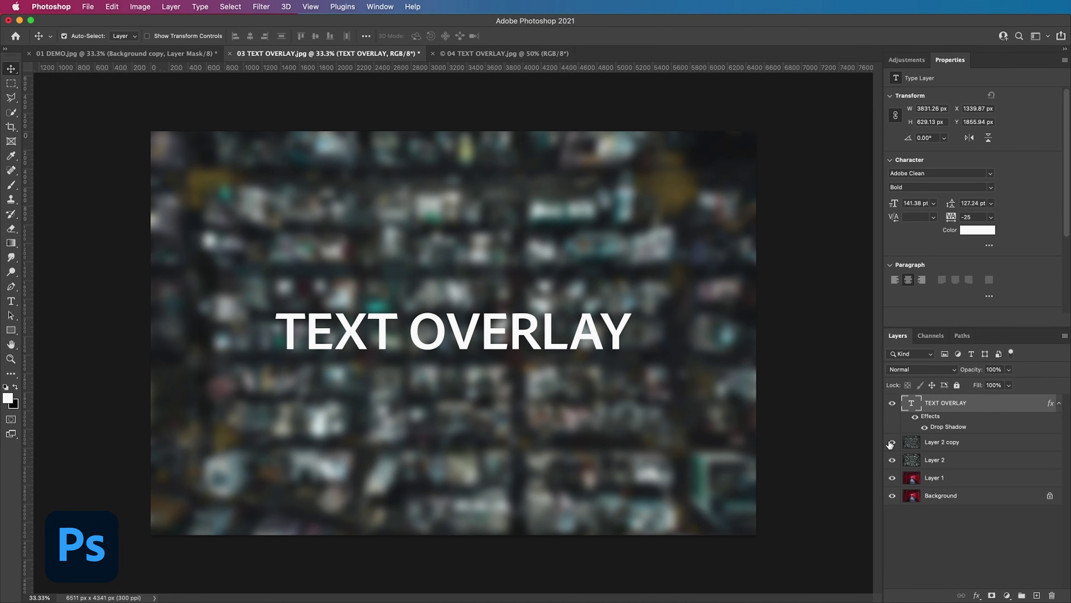
{"action": "left_click", "coordinate": [891, 442]}
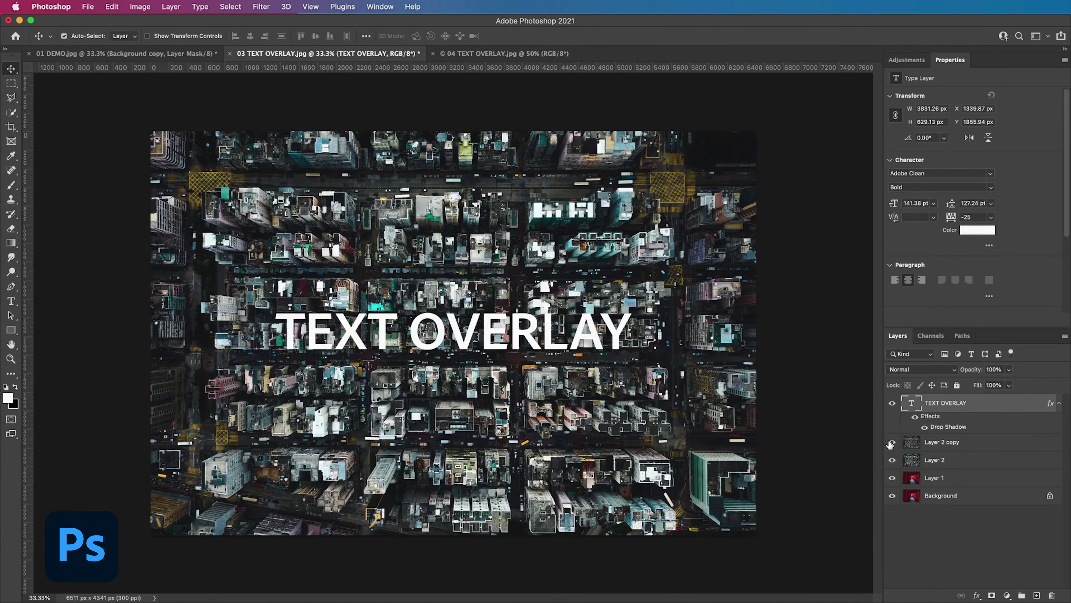
{"action": "left_click", "coordinate": [892, 442]}
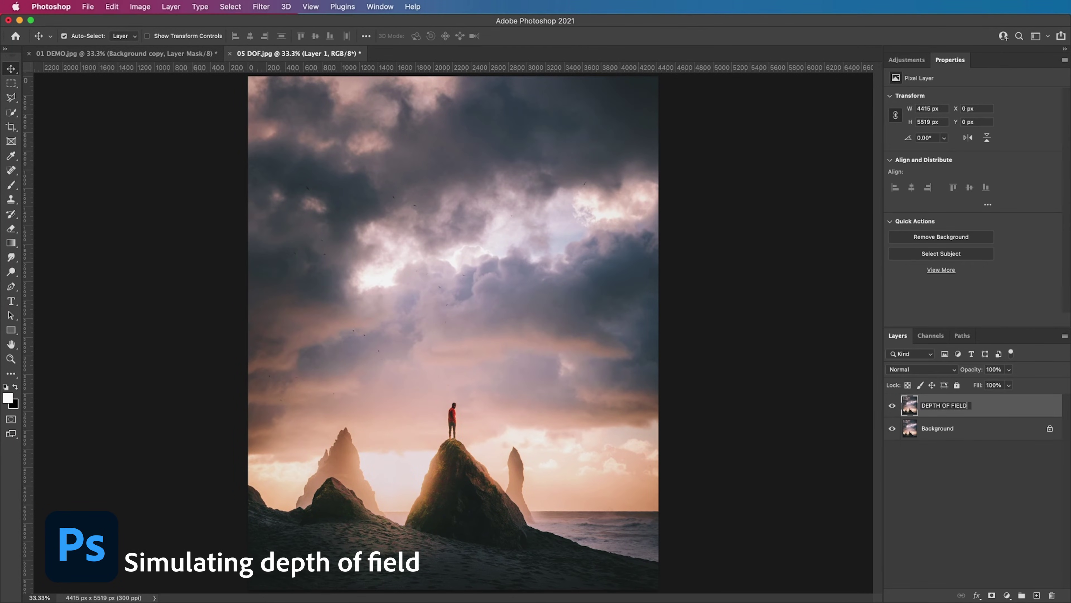
Step: Gaussian-blur the DEPTH OF FIELD layer, remove the gap between the legs from the selection, and enlarge the brush
{"action": "left_click", "coordinate": [262, 7]}
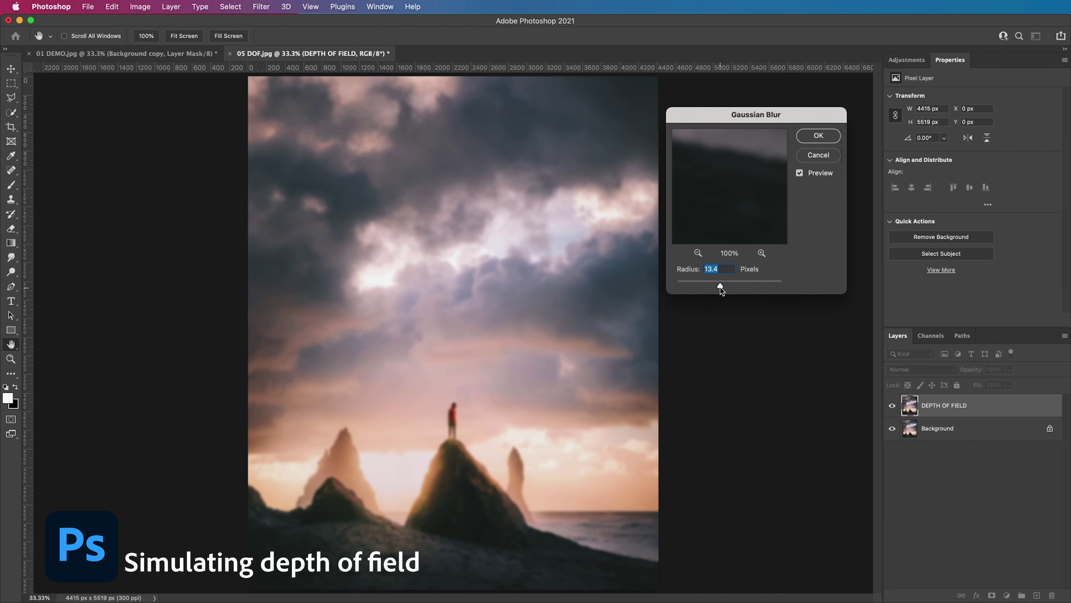
{"action": "key", "text": "Return"}
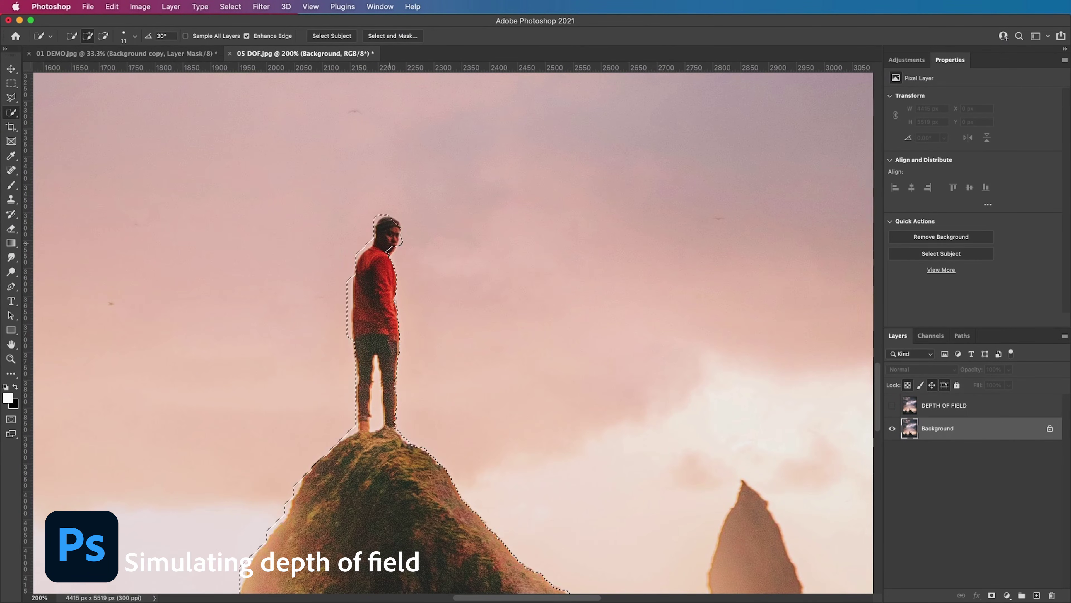
{"action": "left_click_drag", "start_coordinate": [368, 420], "coordinate": [377, 364]}
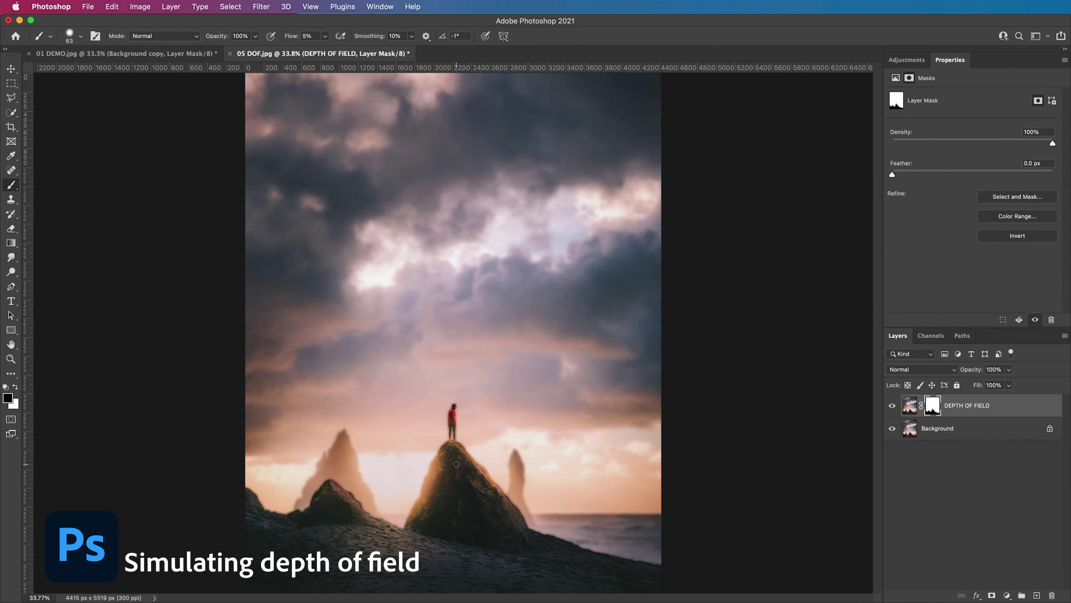
{"action": "left_click_drag", "start_coordinate": [428, 500], "coordinate": [527, 499]}
{"action": "key", "text": "z"}
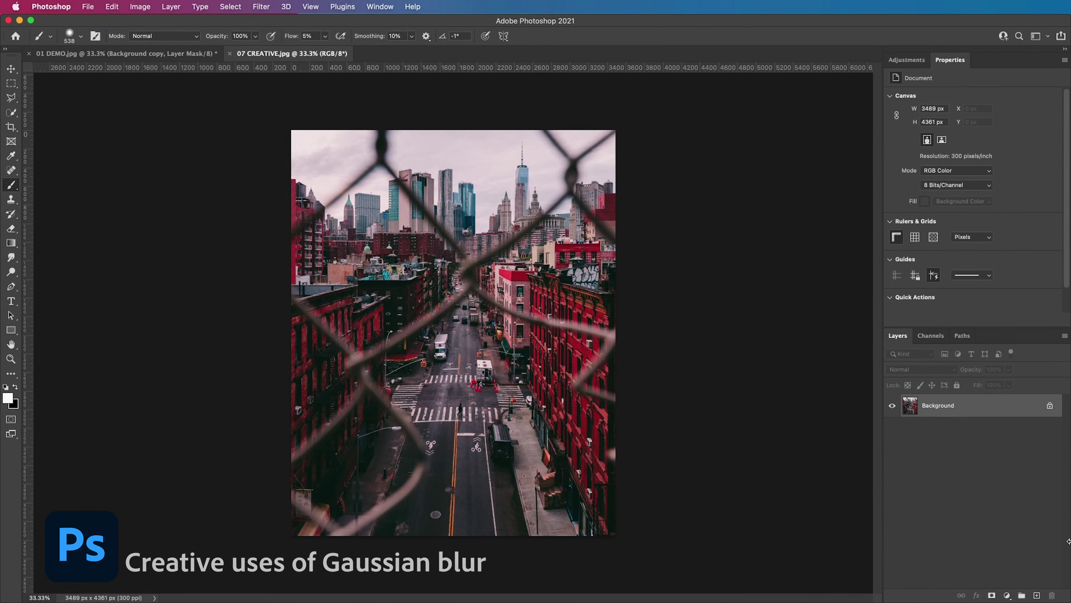
Step: Duplicate the fence photo layer and apply a Gaussian Blur to the copy
{"action": "key", "text": "super+j"}
{"action": "left_click", "coordinate": [261, 6]}
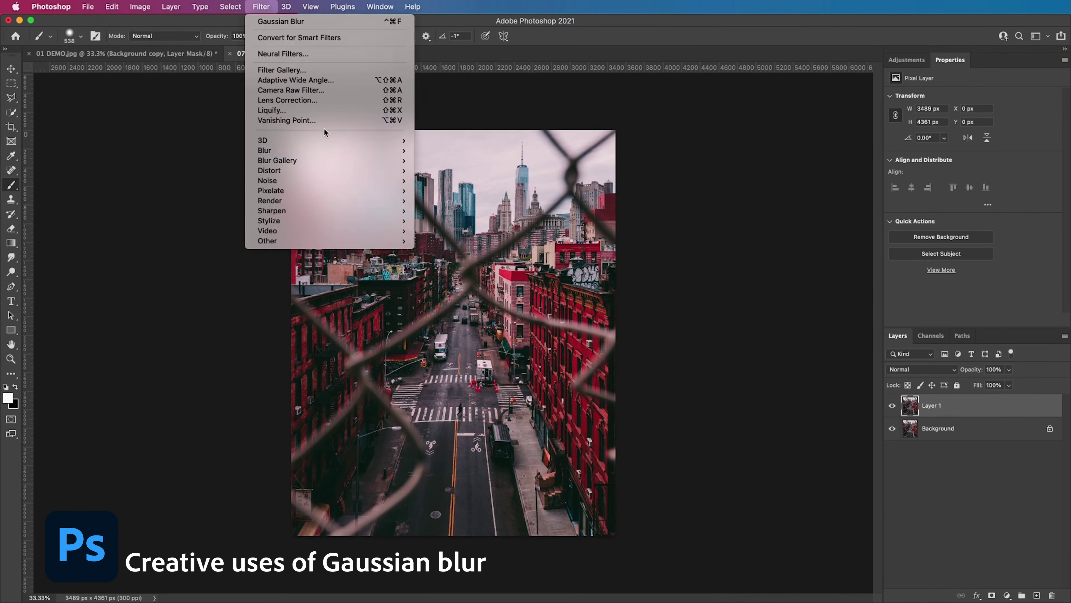
{"action": "mouse_move", "coordinate": [270, 151]}
{"action": "left_click", "coordinate": [442, 185]}
{"action": "left_click", "coordinate": [262, 7]}
{"action": "mouse_move", "coordinate": [270, 151]}
{"action": "left_click", "coordinate": [443, 187]}
{"action": "left_click", "coordinate": [810, 141]}
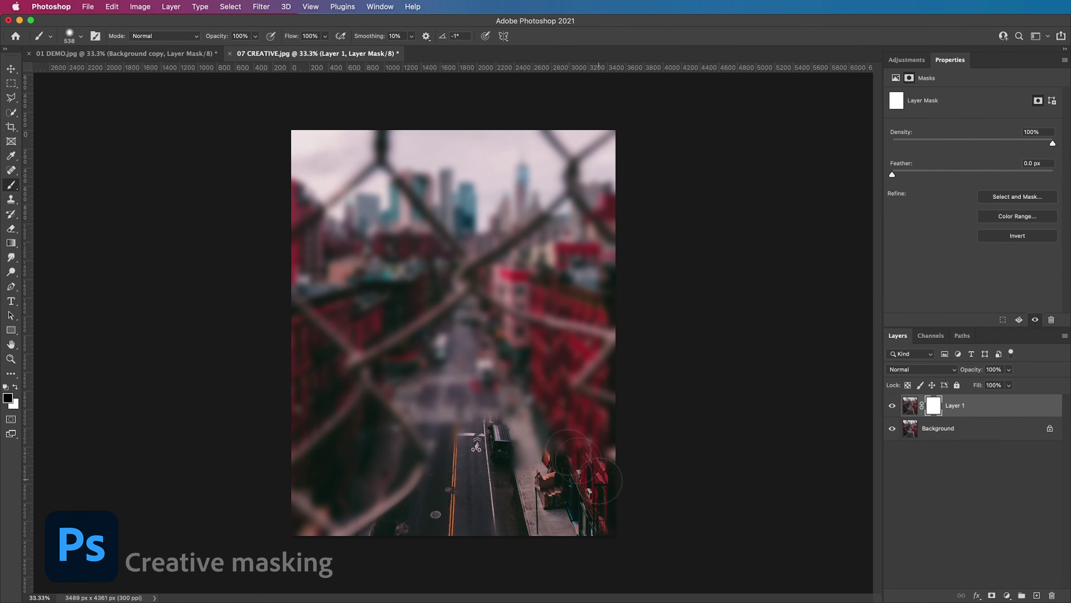
Step: Paint the mask so the street and right building show sharp through the blur
{"action": "mouse_move", "coordinate": [555, 494]}
{"action": "left_mouse_down"}
{"action": "mouse_move", "coordinate": [422, 384]}
{"action": "mouse_move", "coordinate": [417, 411]}
{"action": "mouse_move", "coordinate": [472, 319]}
{"action": "mouse_move", "coordinate": [565, 342]}
{"action": "left_mouse_up"}
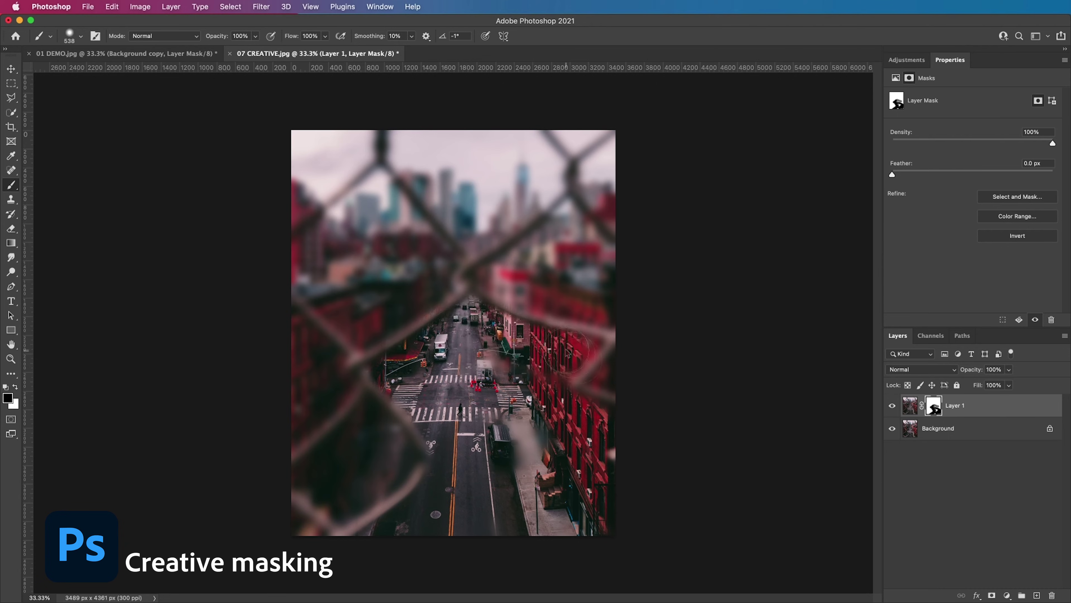
{"action": "key", "text": "["}
{"action": "left_click_drag", "start_coordinate": [485, 371], "coordinate": [548, 382]}
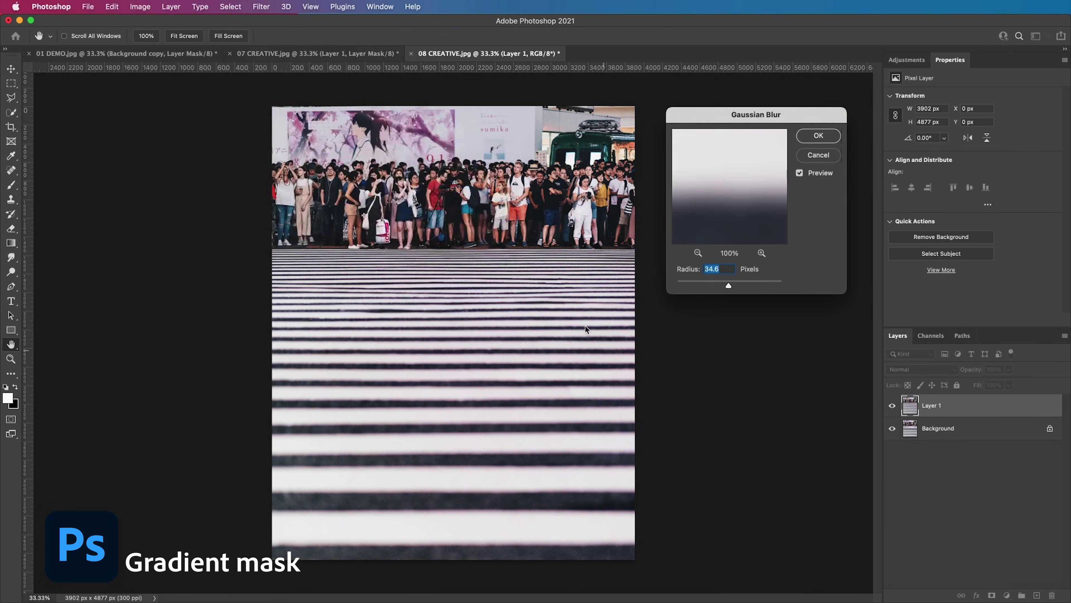
Step: Blur Layer 1 at radius 60 and add a top-to-bottom gradient mask, then compare
{"action": "type", "text": "60"}
{"action": "key", "text": "Return"}
{"action": "left_click", "coordinate": [992, 595]}
{"action": "key", "text": "g"}
{"action": "key", "text": "x"}
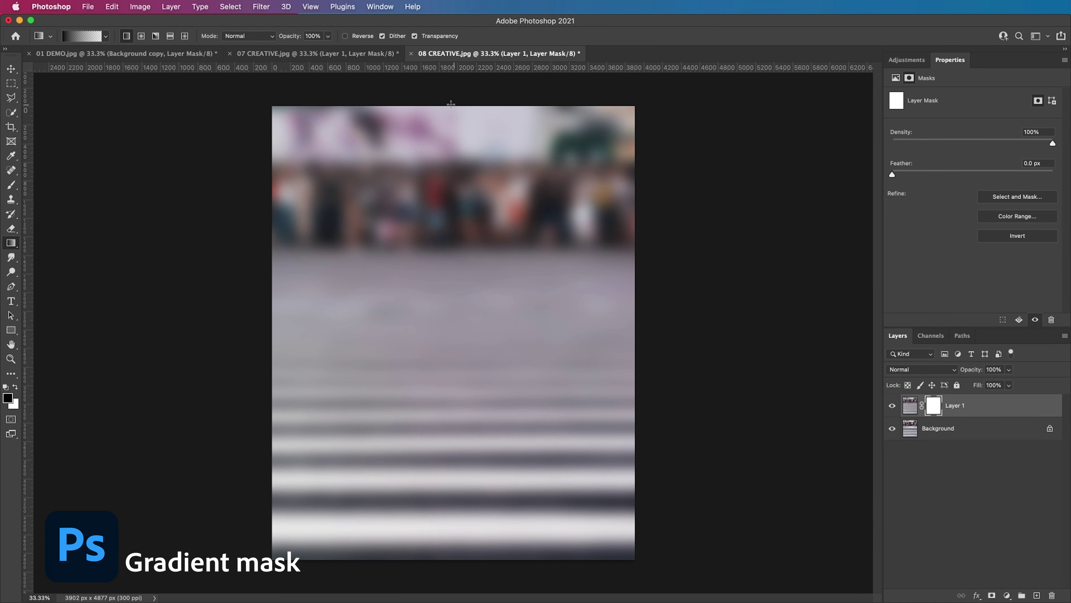
{"action": "left_click_drag", "start_coordinate": [451, 103], "coordinate": [455, 496]}
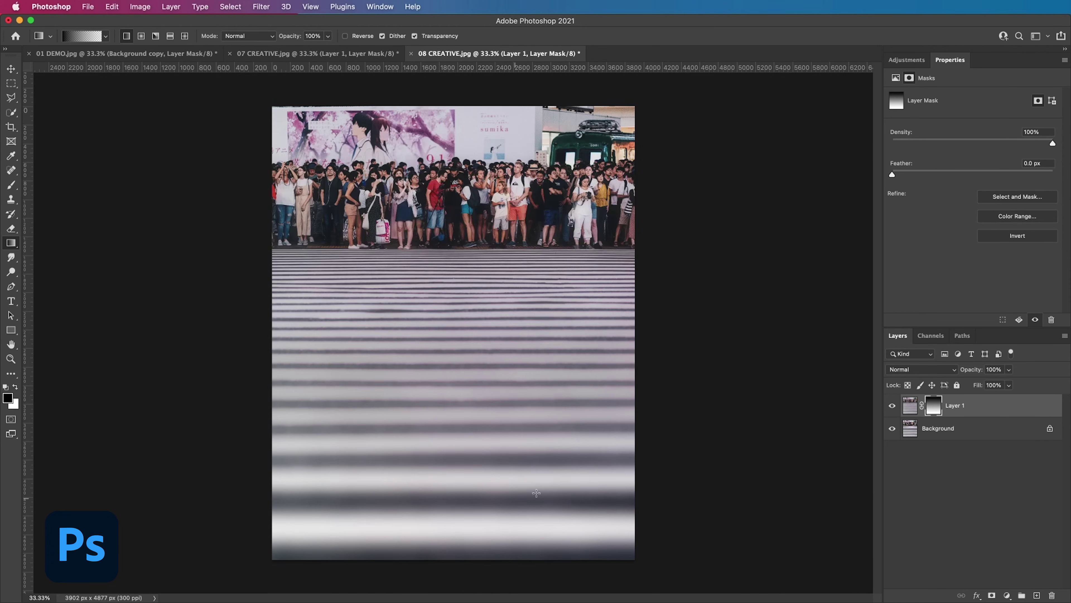
{"action": "left_click", "coordinate": [893, 407]}
{"action": "left_click", "coordinate": [893, 407]}
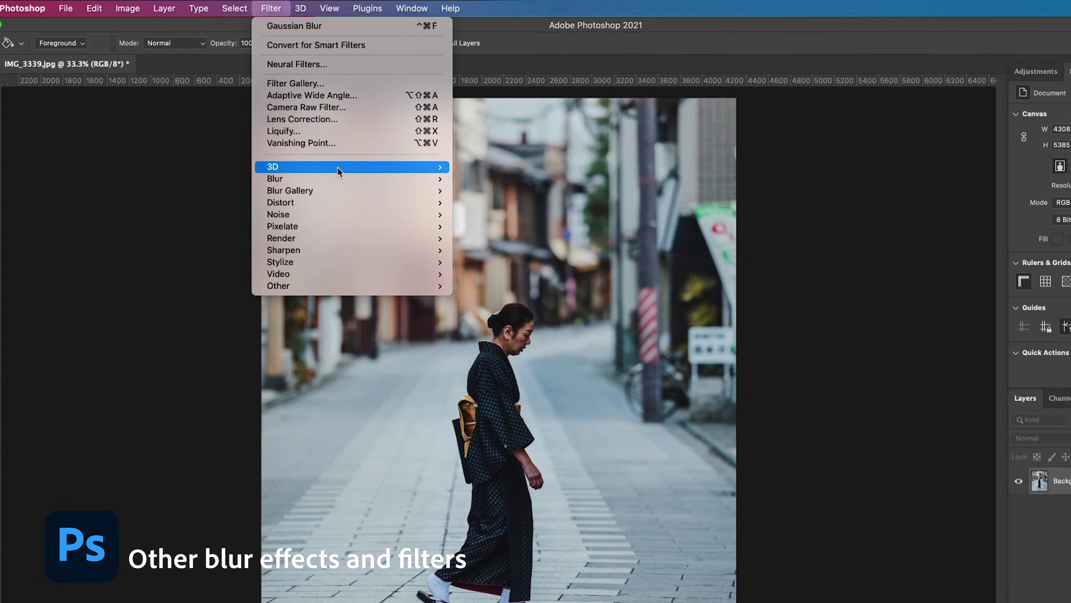
Step: Show and hide the RADIAL BLUR, LENS BLUR and TILT SHIFT layers in turn, leaving SPIN BLUR visible
{"action": "mouse_move", "coordinate": [380, 193]}
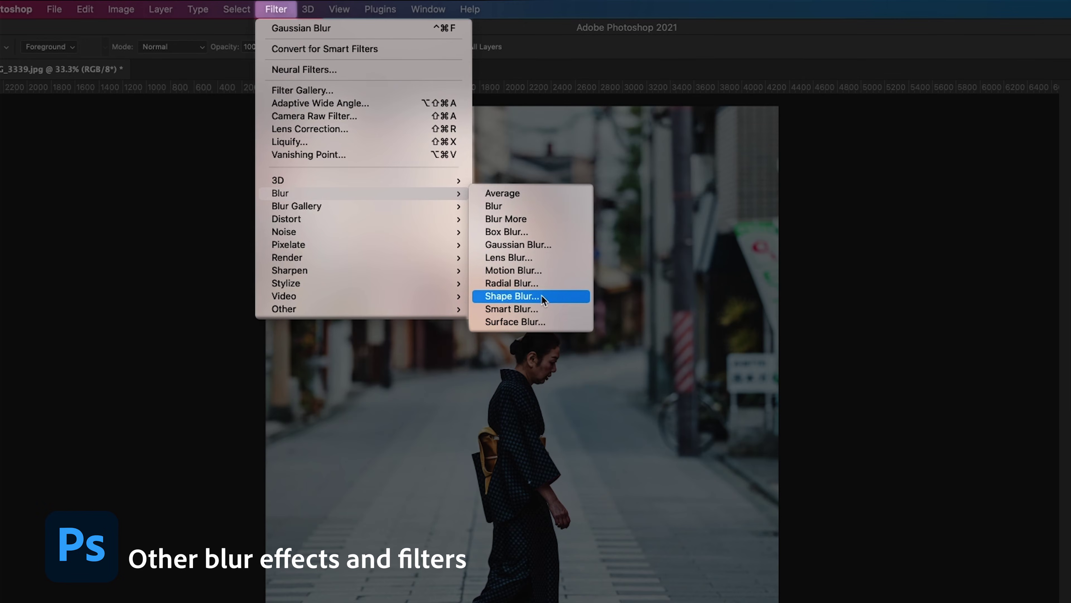
{"action": "mouse_move", "coordinate": [456, 206]}
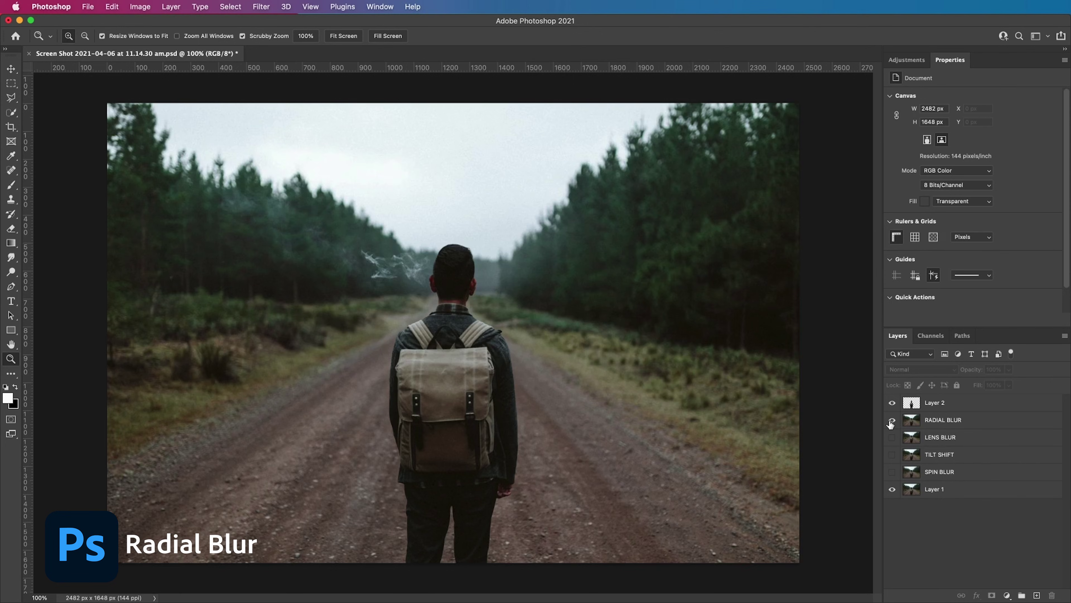
{"action": "left_click", "coordinate": [891, 420]}
{"action": "left_click", "coordinate": [891, 420]}
{"action": "left_click", "coordinate": [892, 437]}
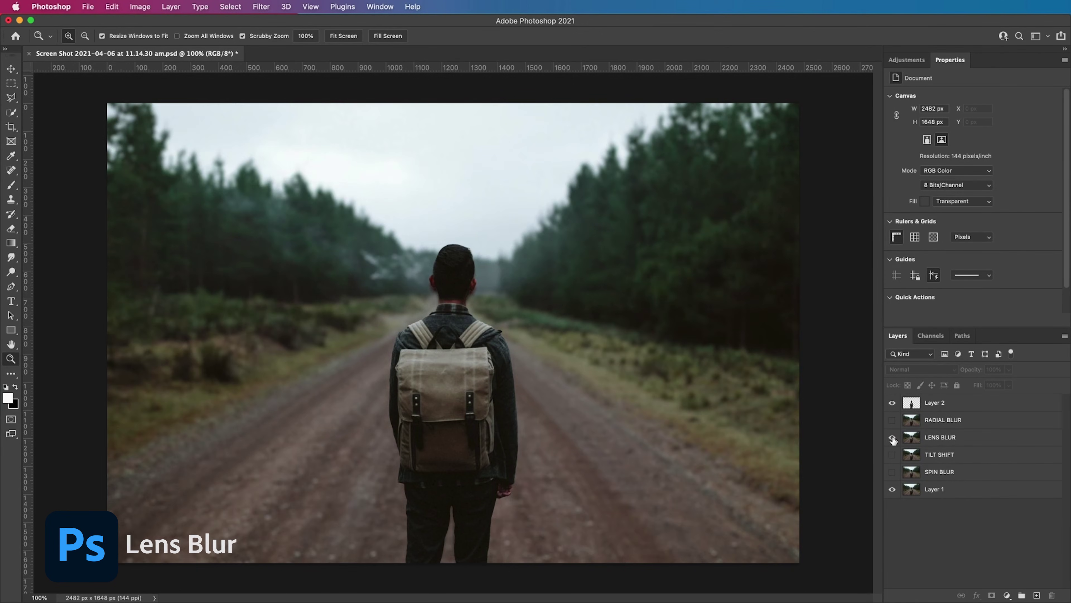
{"action": "left_click", "coordinate": [892, 437]}
{"action": "left_click", "coordinate": [893, 455]}
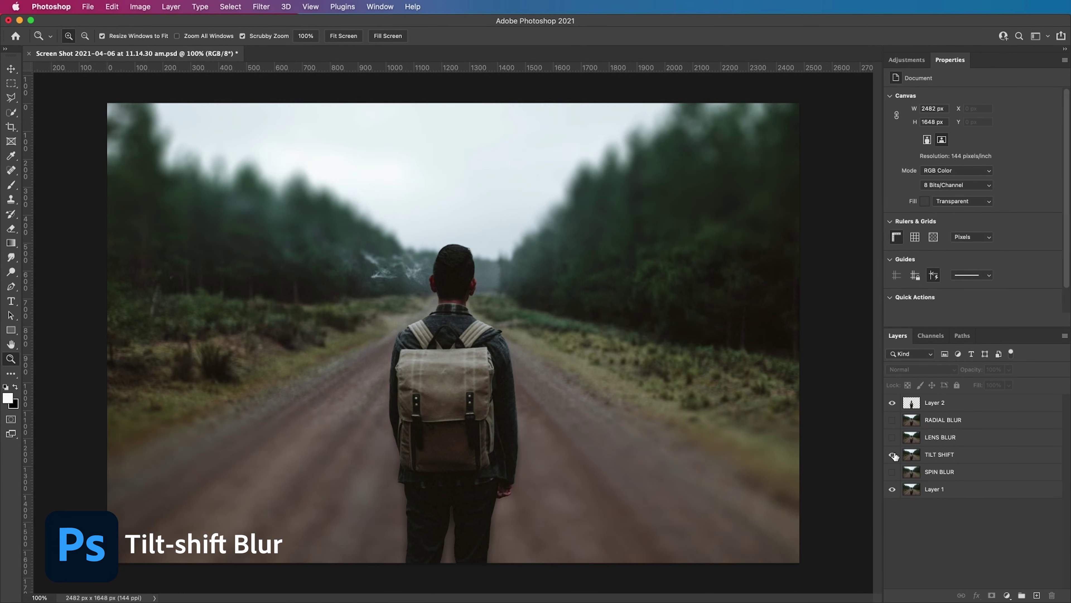
{"action": "left_click", "coordinate": [893, 454]}
{"action": "left_click", "coordinate": [892, 472]}
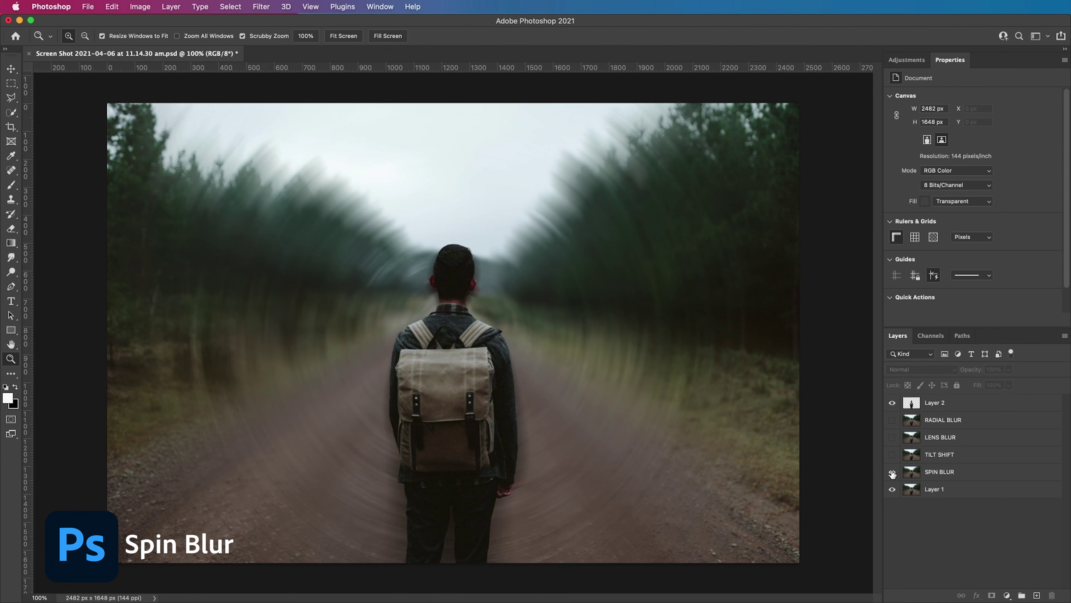